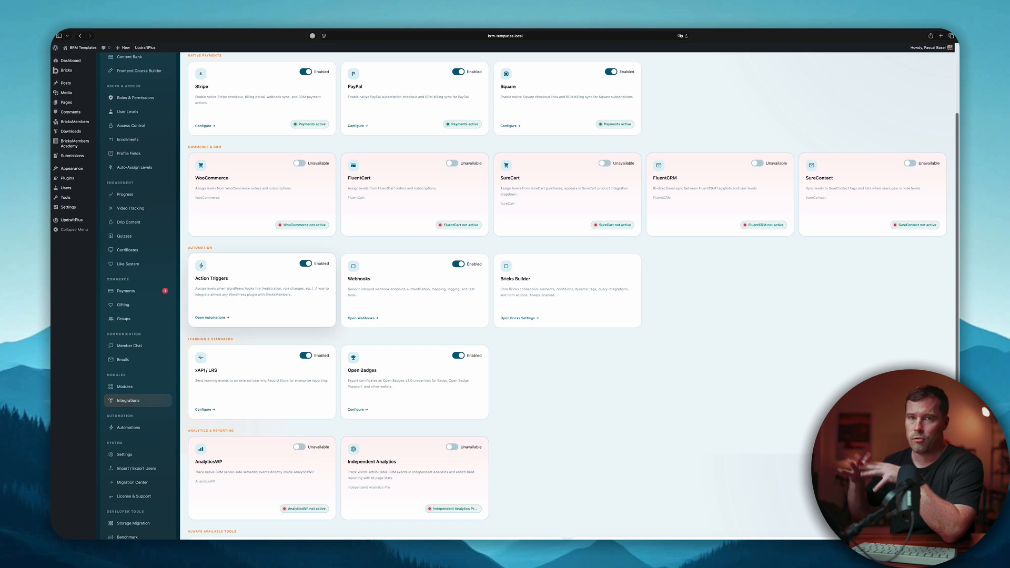
# Open the automation workflow builder and enlarge its canvas to 120%
pyautogui.scroll(1, 648, 298)
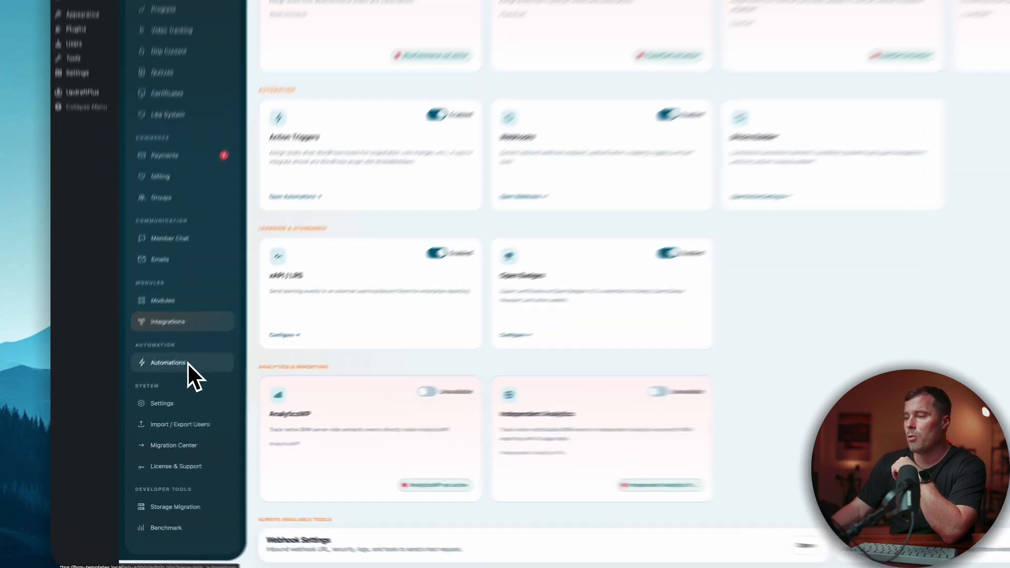
pyautogui.click(128, 430)
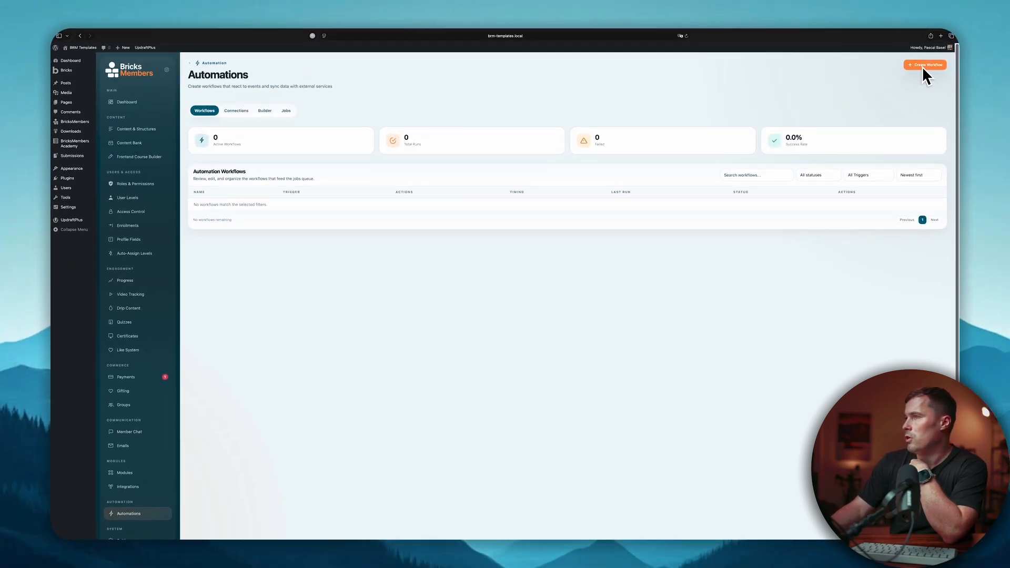
pyautogui.click(265, 111)
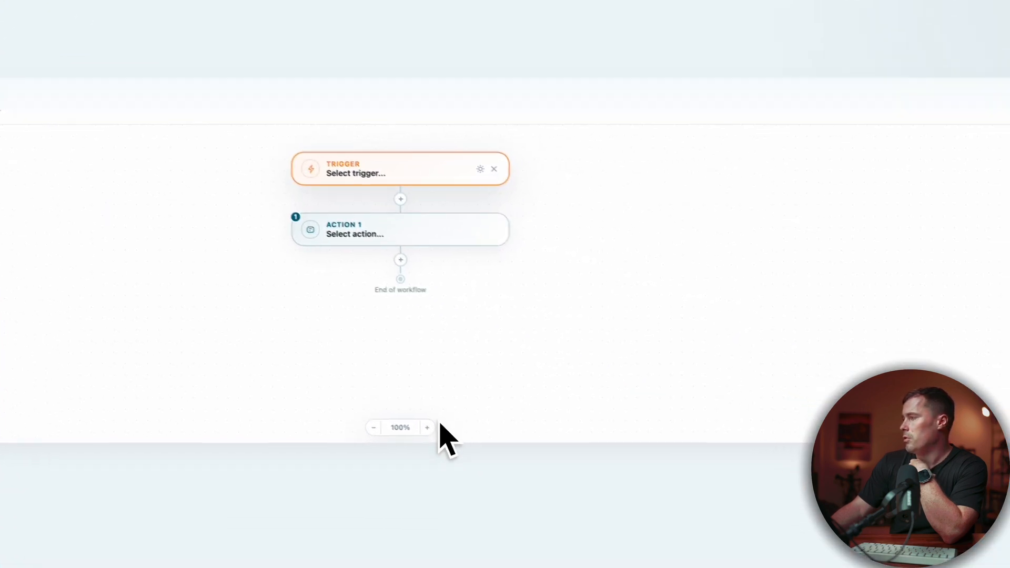
pyautogui.click(427, 428)
pyautogui.click(428, 427)
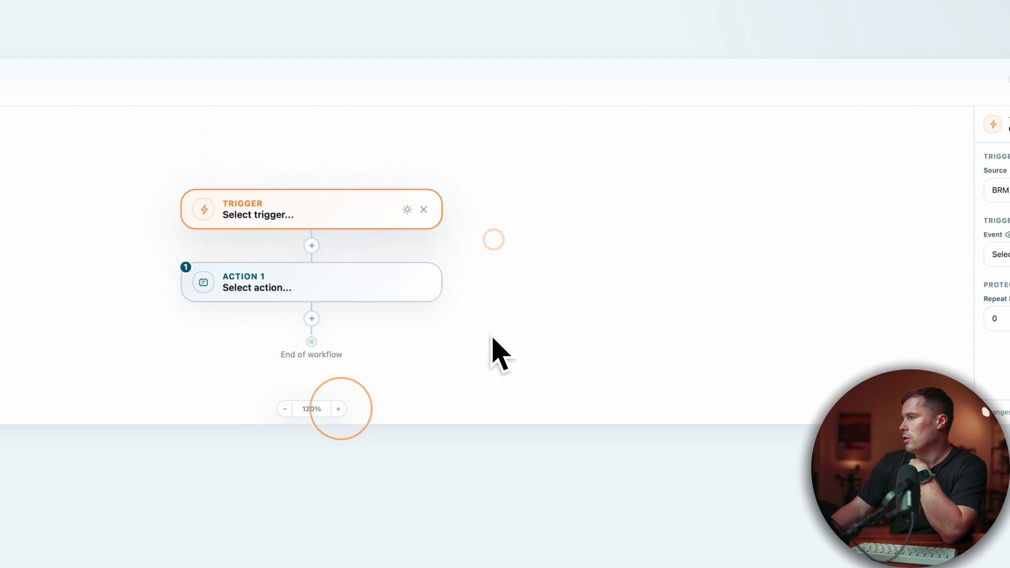
pyautogui.moveTo(493, 239); pyautogui.dragTo(488, 197)
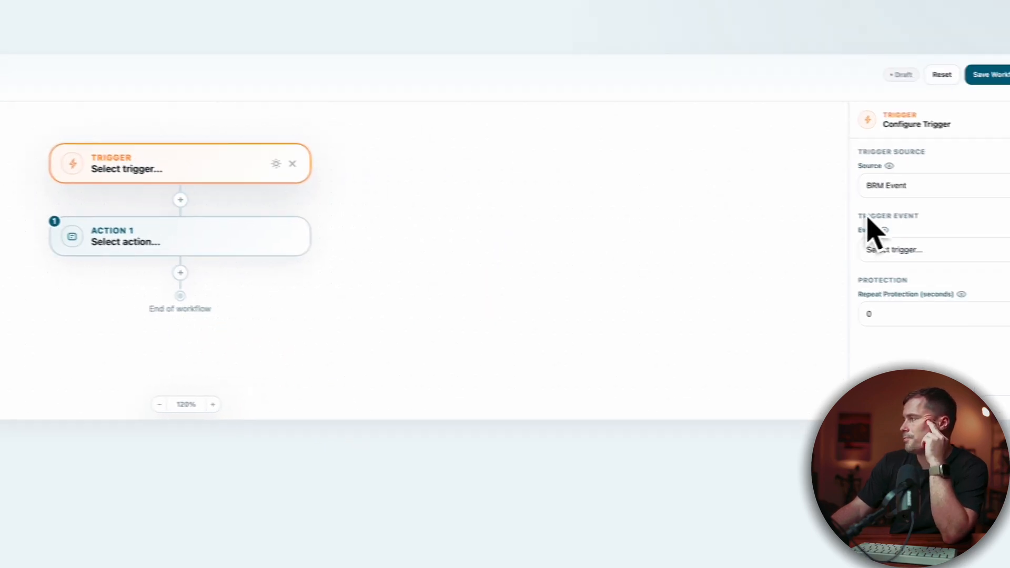
# Review the BRM trigger events, and set the trigger source to WordPress / Plugin Action
pyautogui.click(821, 187)
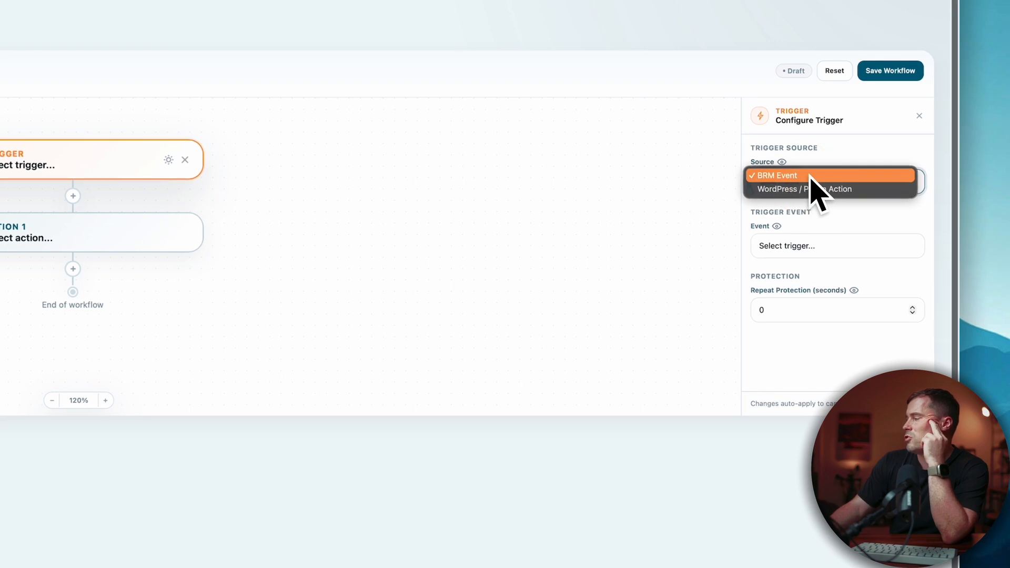
pyautogui.click(872, 150)
pyautogui.click(813, 247)
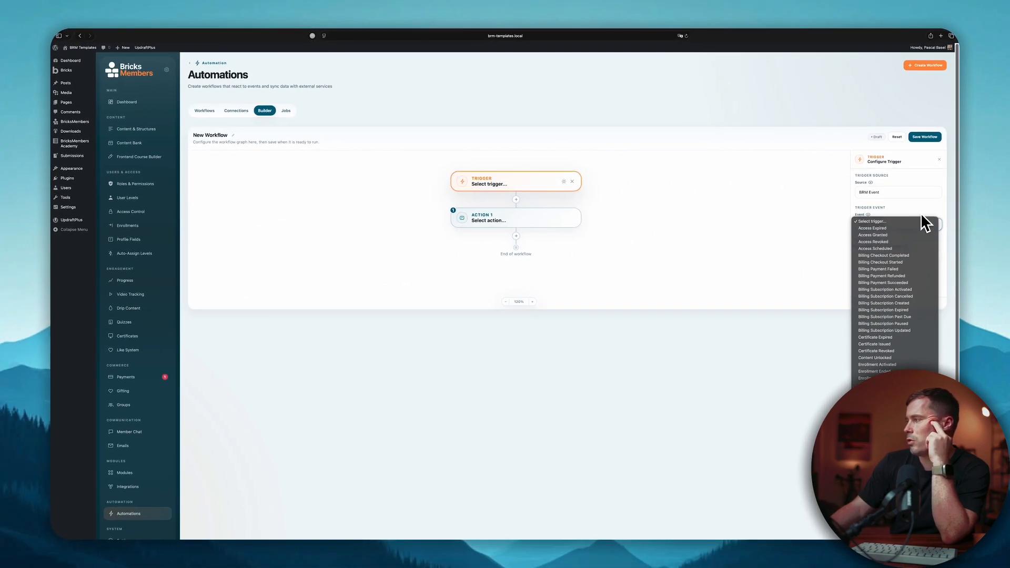
pyautogui.click(933, 206)
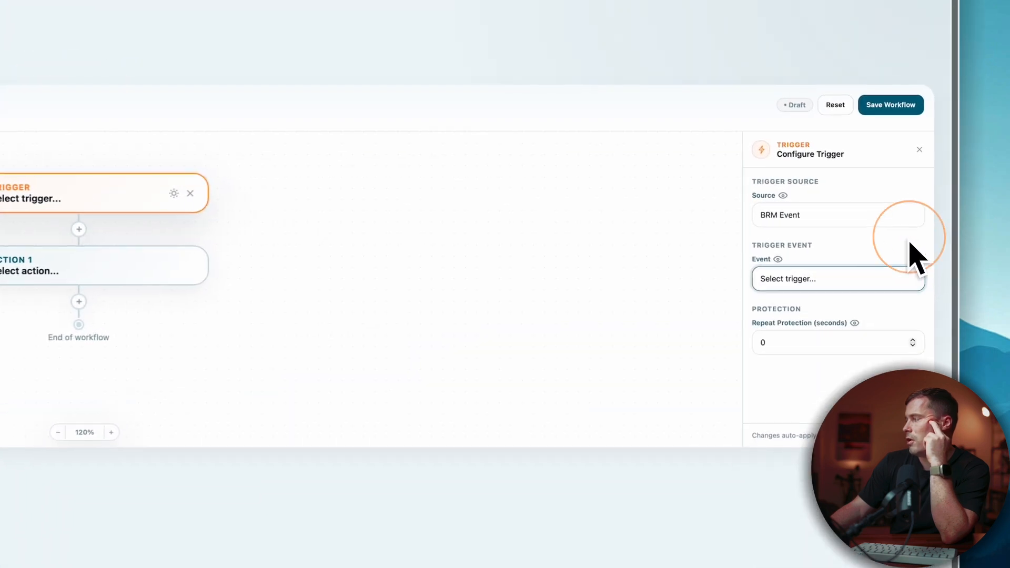
pyautogui.click(896, 234)
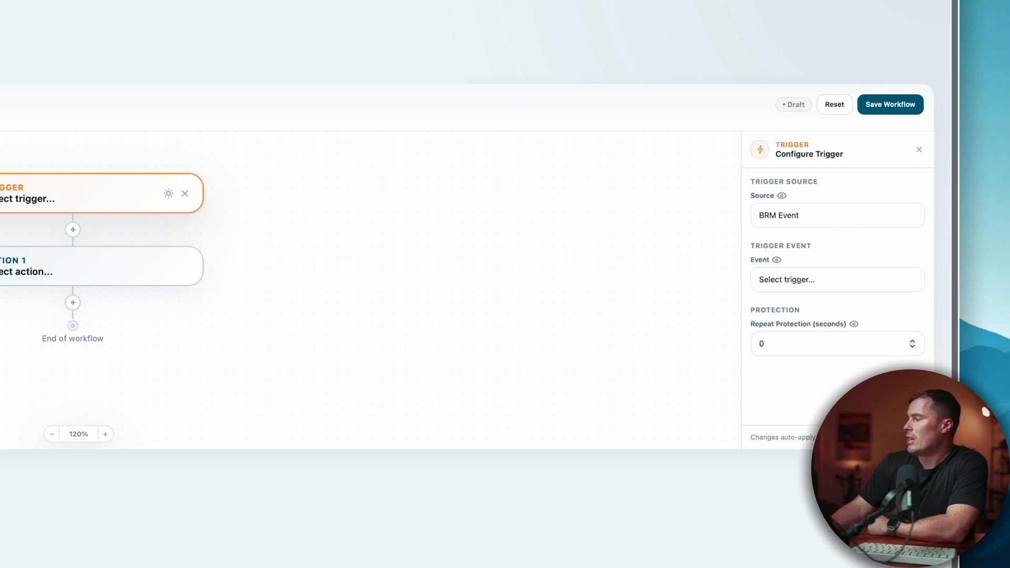
pyautogui.click(847, 224)
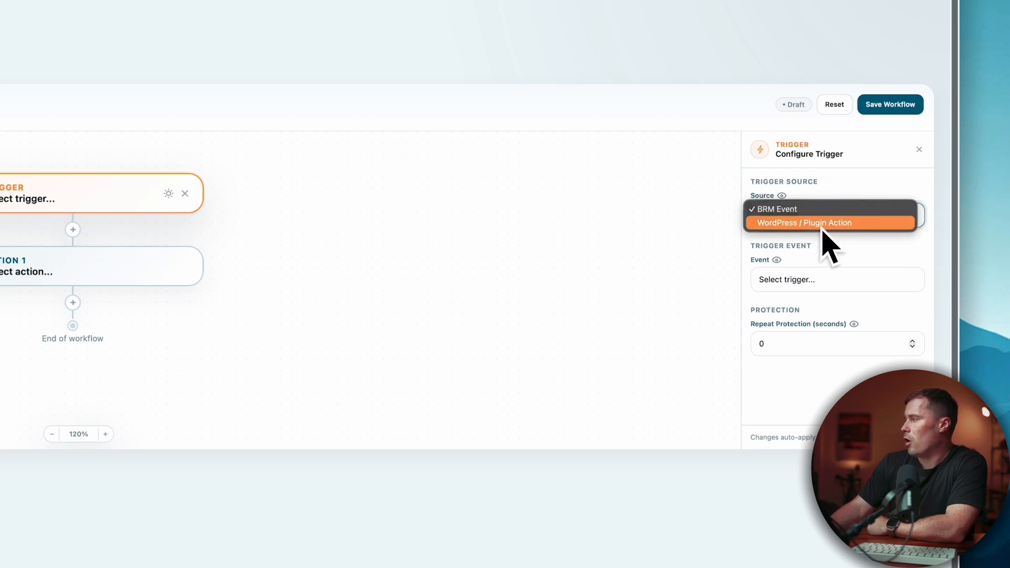
pyautogui.click(842, 223)
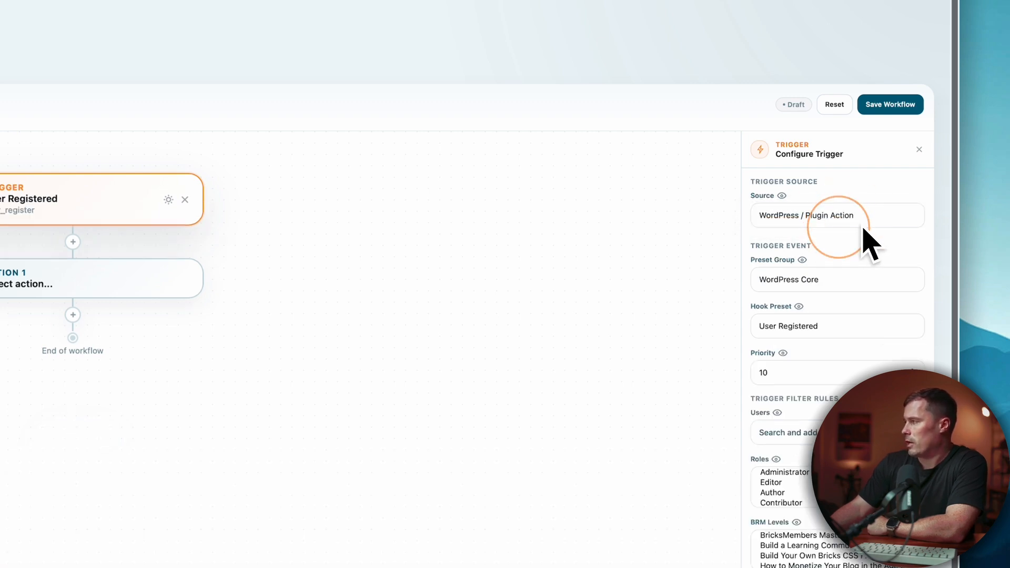
# Examine the hook presets offered by WordPress Core, WooCommerce and the other preset groups for the trigger
pyautogui.click(850, 281)
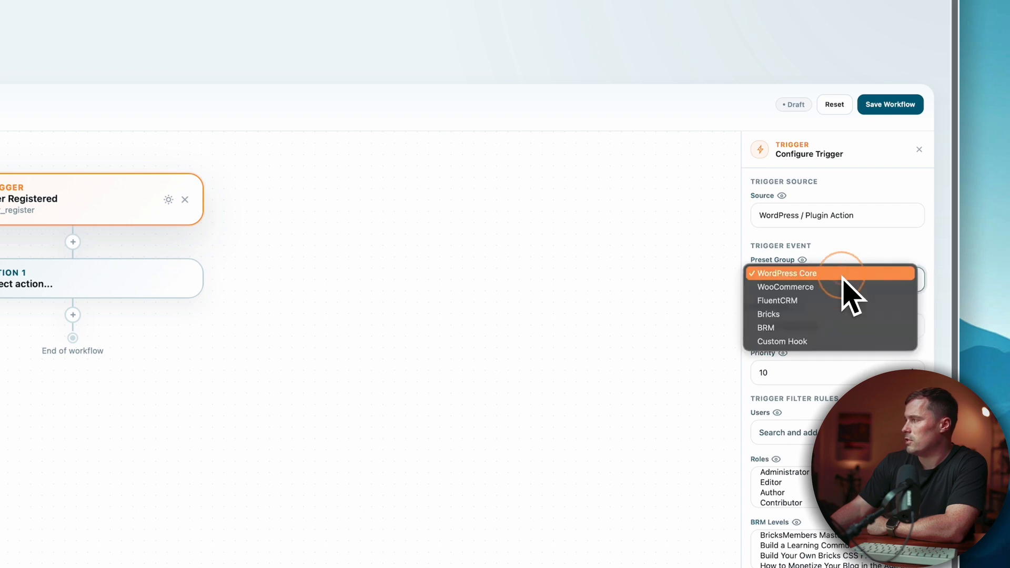
pyautogui.click(842, 272)
pyautogui.click(827, 322)
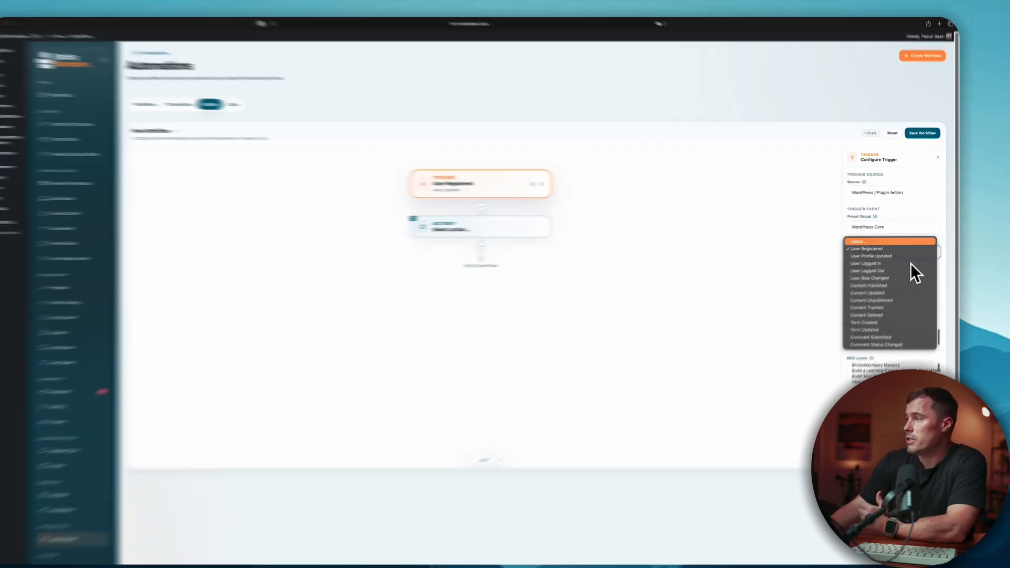
pyautogui.click(948, 222)
pyautogui.click(925, 255)
pyautogui.click(861, 263)
pyautogui.click(846, 290)
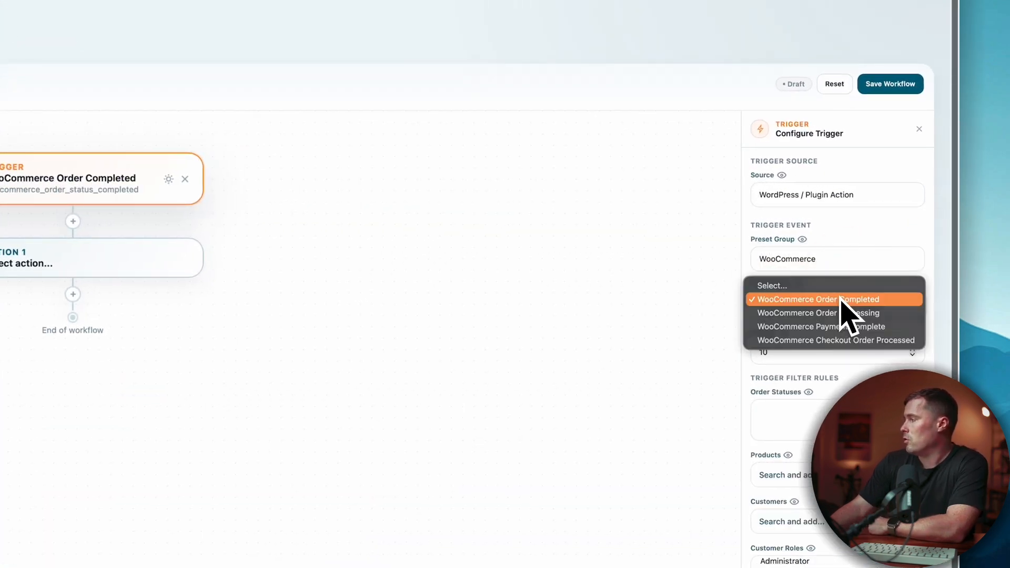
pyautogui.click(924, 258)
pyautogui.click(845, 268)
pyautogui.click(831, 306)
pyautogui.click(953, 287)
pyautogui.click(826, 258)
pyautogui.click(832, 268)
pyautogui.click(844, 305)
pyautogui.click(958, 284)
pyautogui.click(805, 259)
pyautogui.click(813, 266)
pyautogui.click(844, 305)
# Set the trigger's preset group to Custom Hook and review its user_register hook and priority settings
pyautogui.click(882, 298)
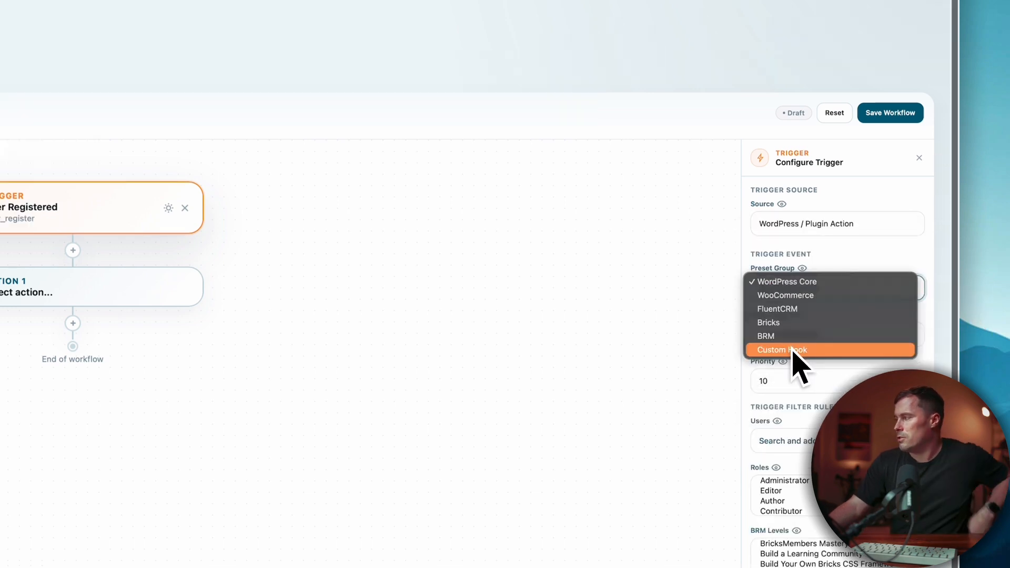
pyautogui.click(797, 350)
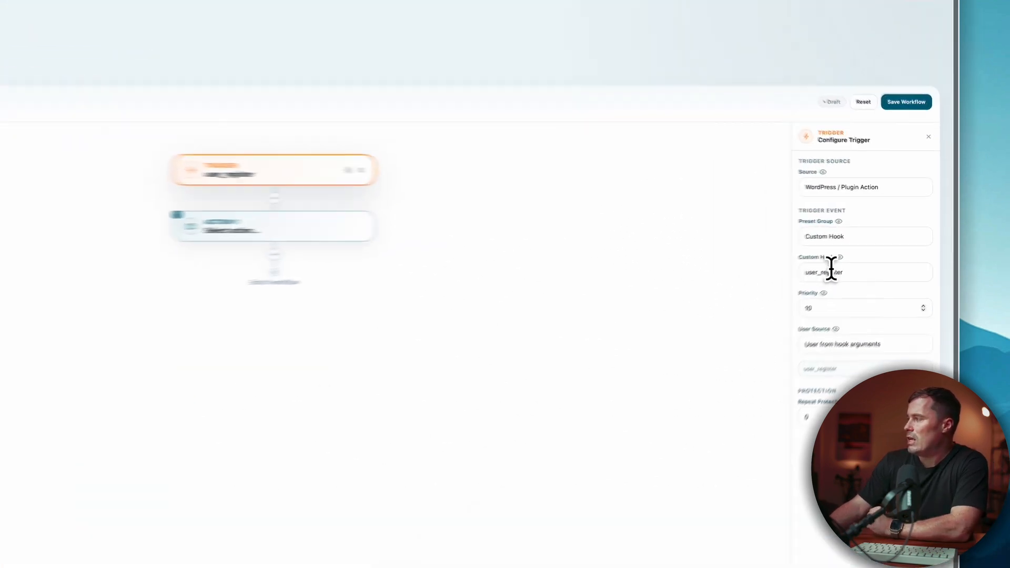
pyautogui.doubleClick(891, 247)
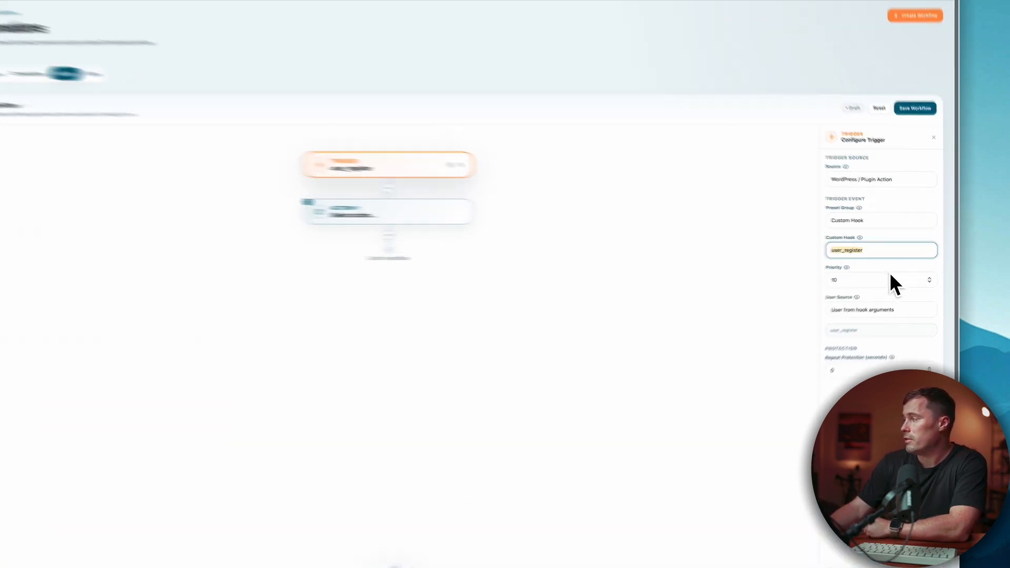
pyautogui.click(917, 262)
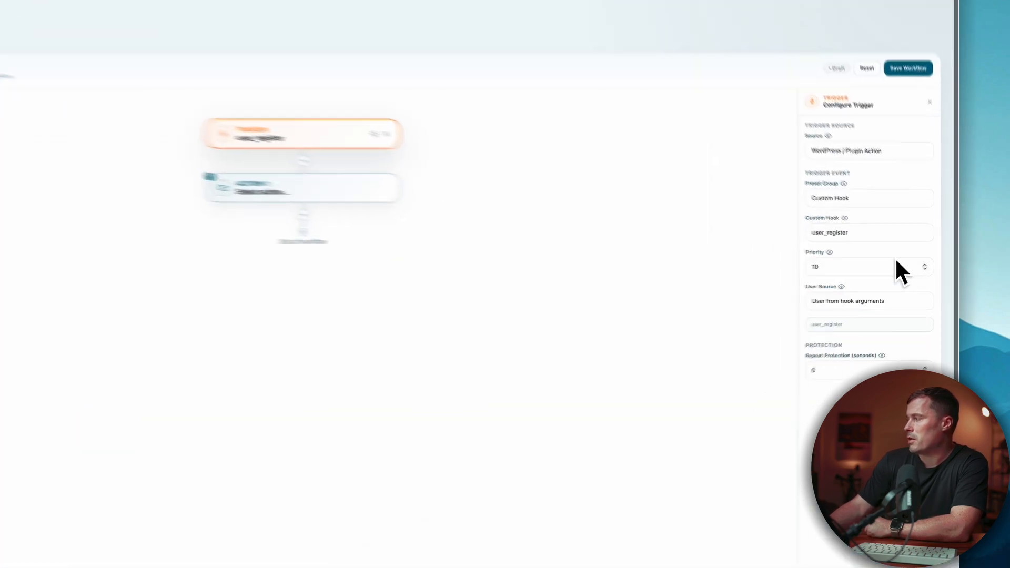
pyautogui.click(911, 263)
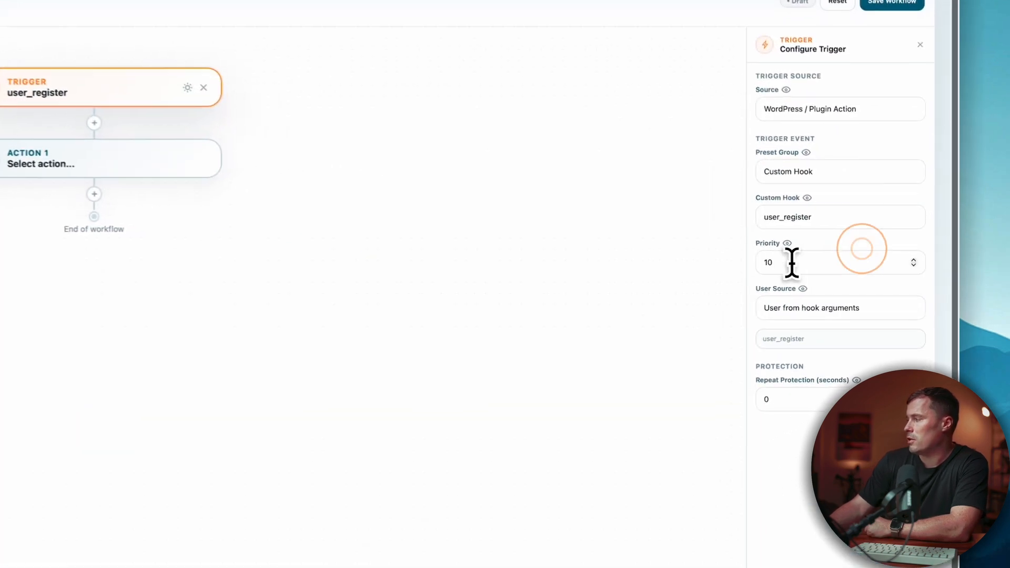
pyautogui.click(882, 271)
pyautogui.click(859, 290)
# Try Current logged-in user as the trigger's user source, and restore User from hook arguments
pyautogui.click(817, 310)
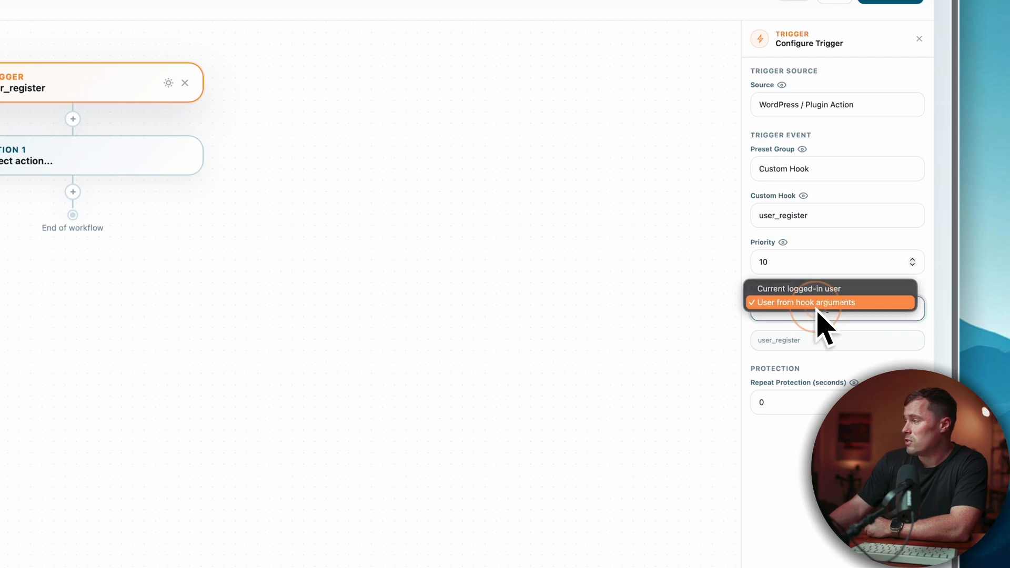
pyautogui.click(801, 290)
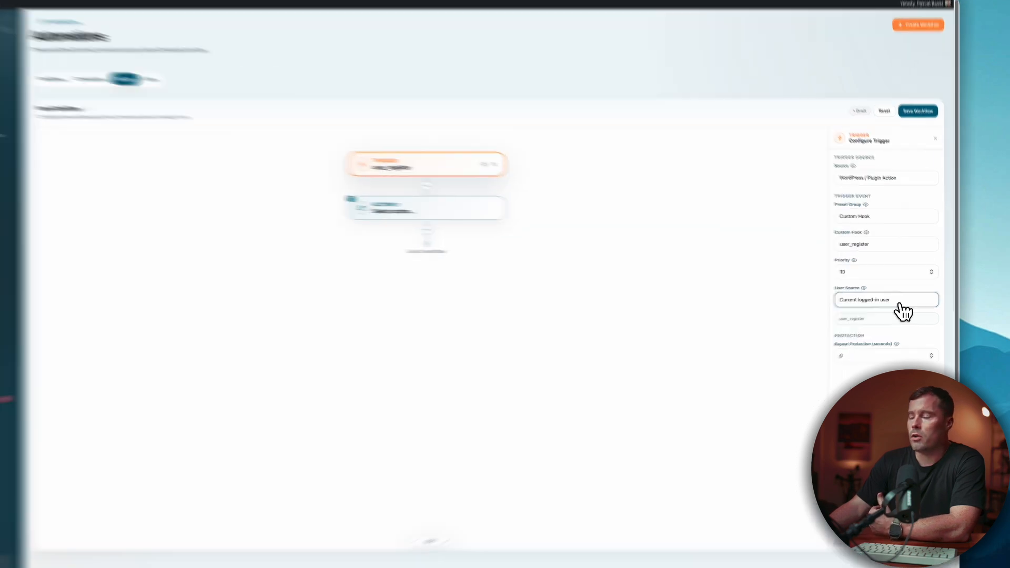
pyautogui.click(900, 305)
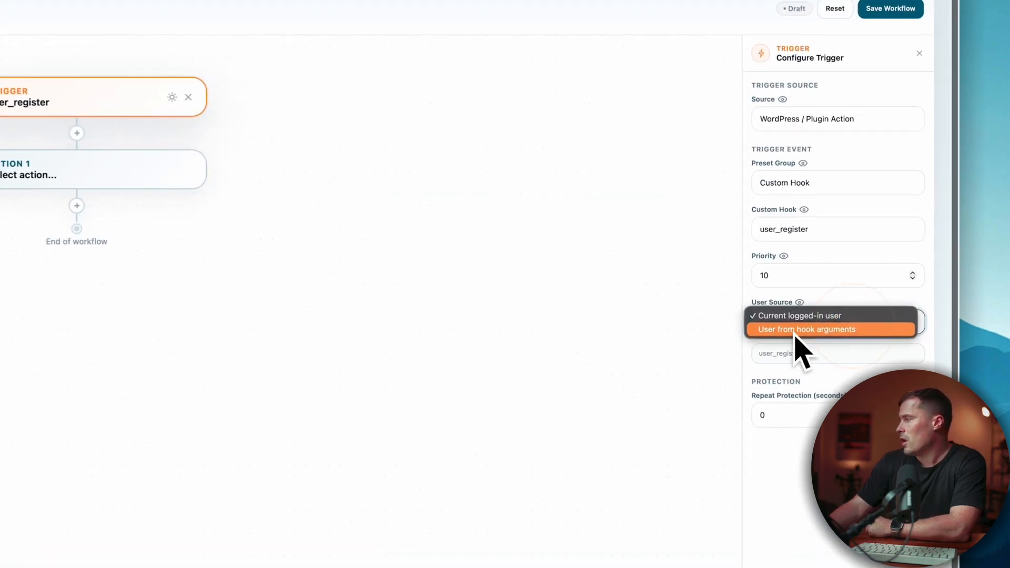
pyautogui.click(848, 332)
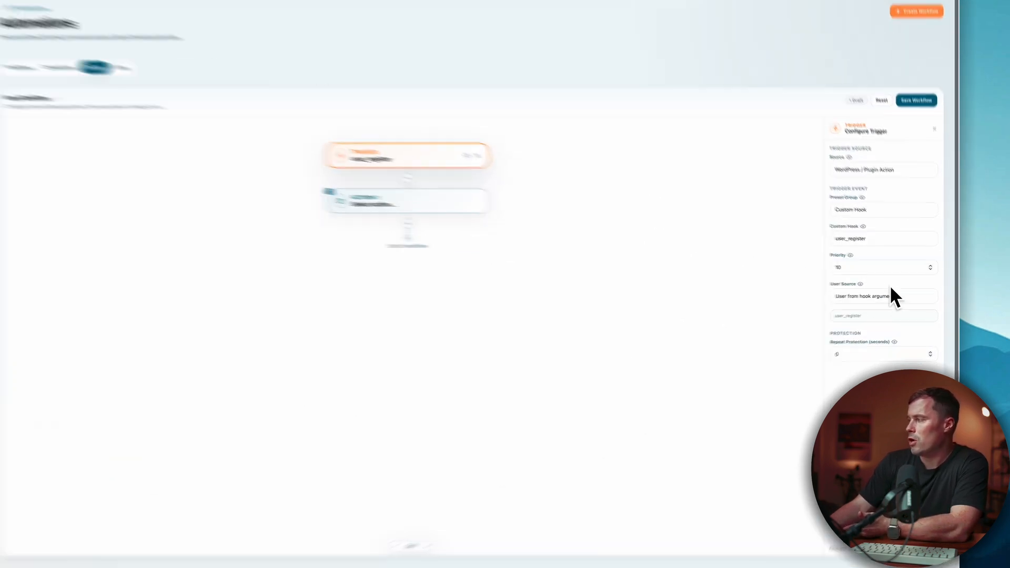
pyautogui.click(899, 285)
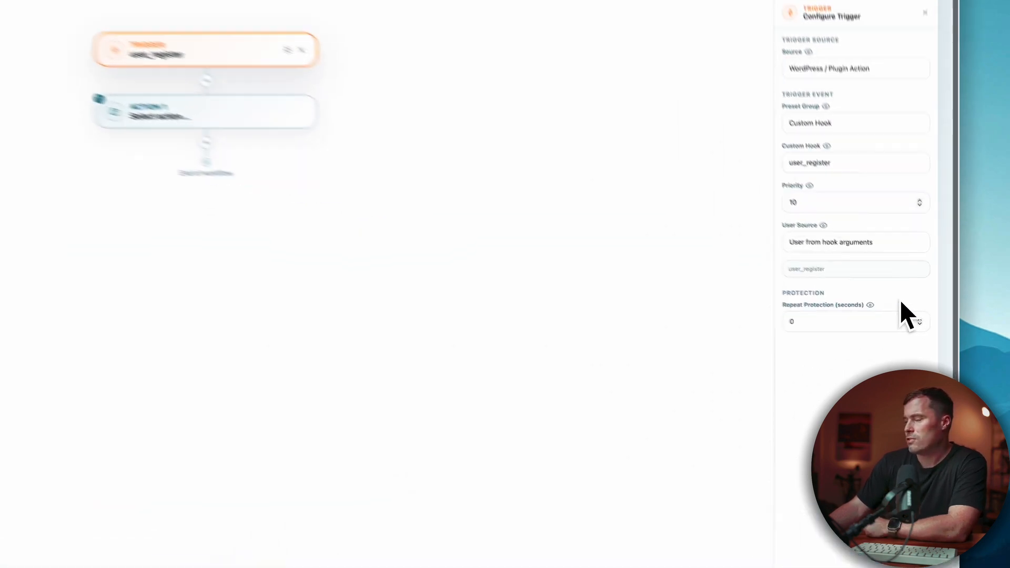
pyautogui.click(924, 327)
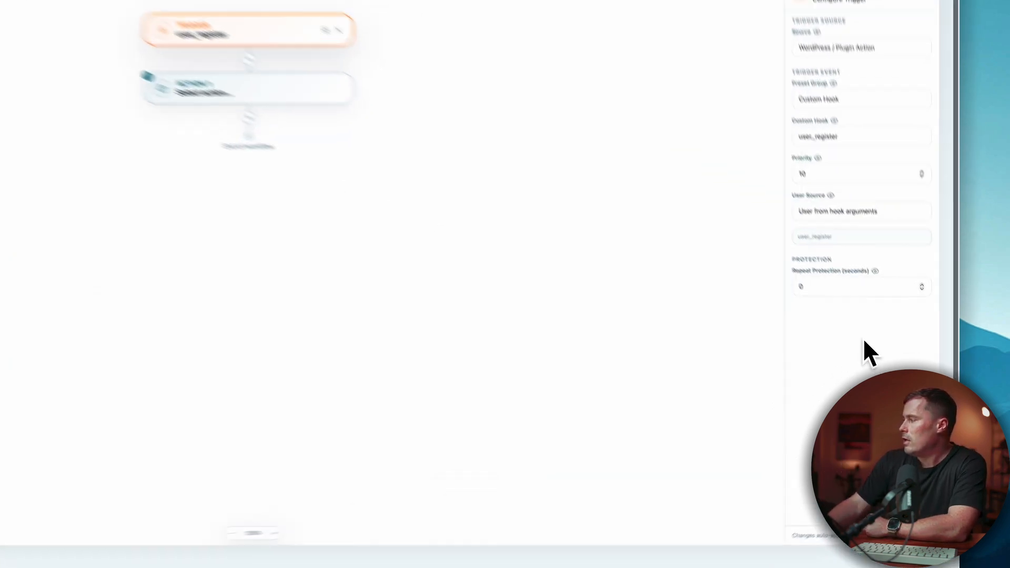
pyautogui.click(865, 333)
pyautogui.click(877, 332)
pyautogui.click(878, 332)
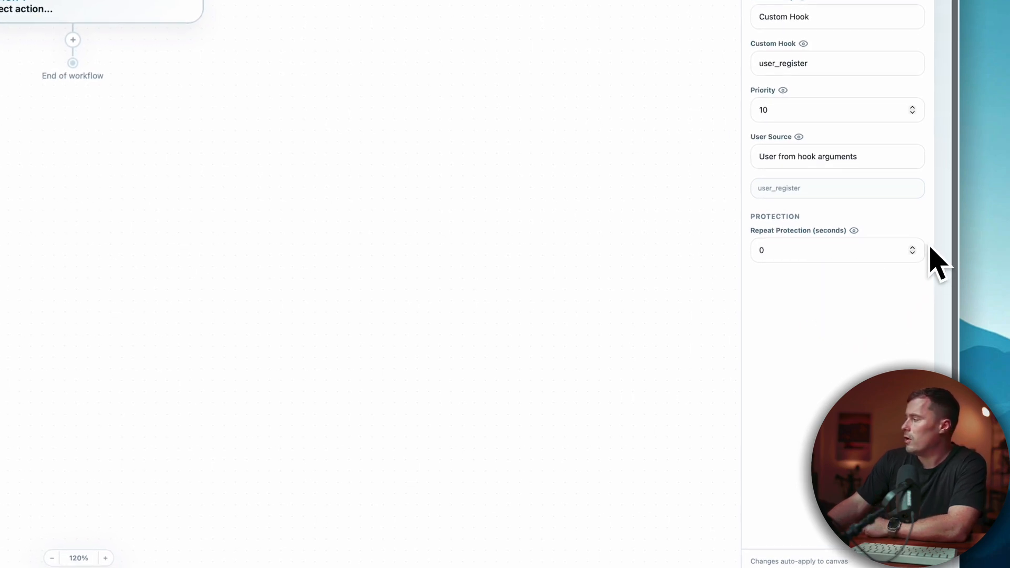
# Adjust the trigger's Repeat Protection value in seconds
pyautogui.click(914, 248)
pyautogui.click(913, 248)
pyautogui.click(914, 248)
pyautogui.click(913, 247)
pyautogui.click(914, 248)
pyautogui.click(875, 331)
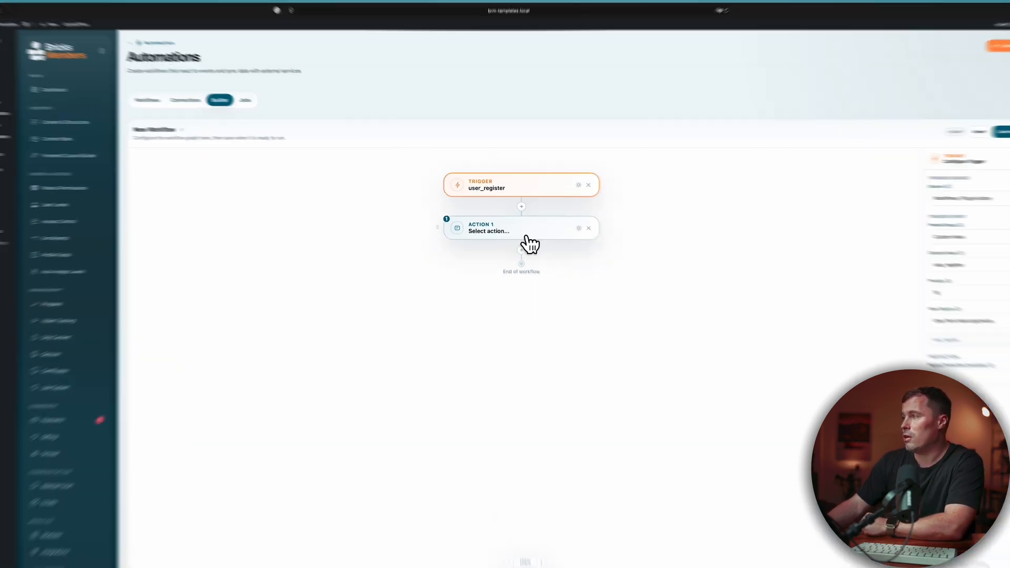
# Set Action 1 of the workflow to Send Email and review its connection, provider and order fields
pyautogui.click(520, 224)
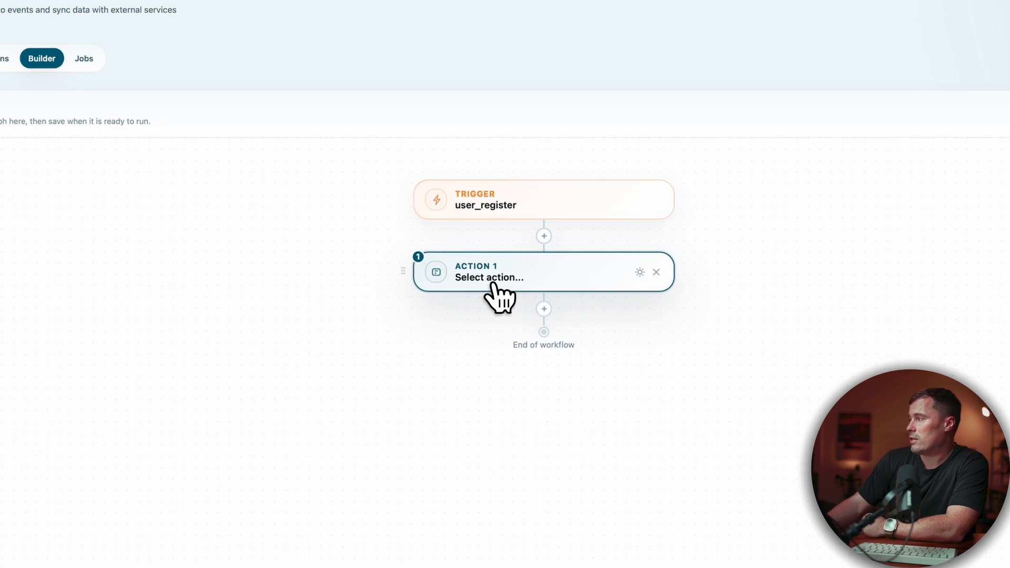
pyautogui.click(544, 308)
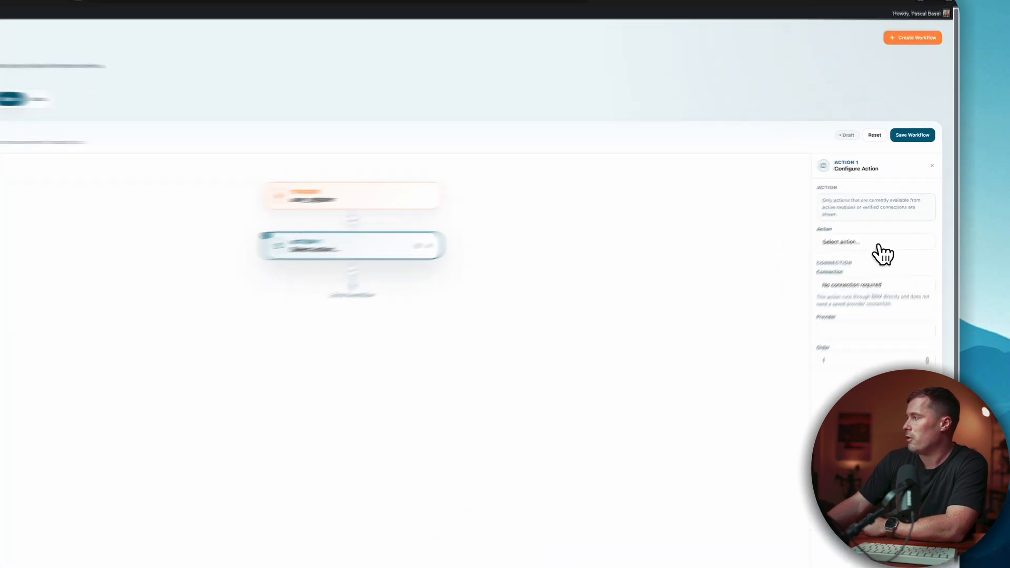
pyautogui.click(874, 216)
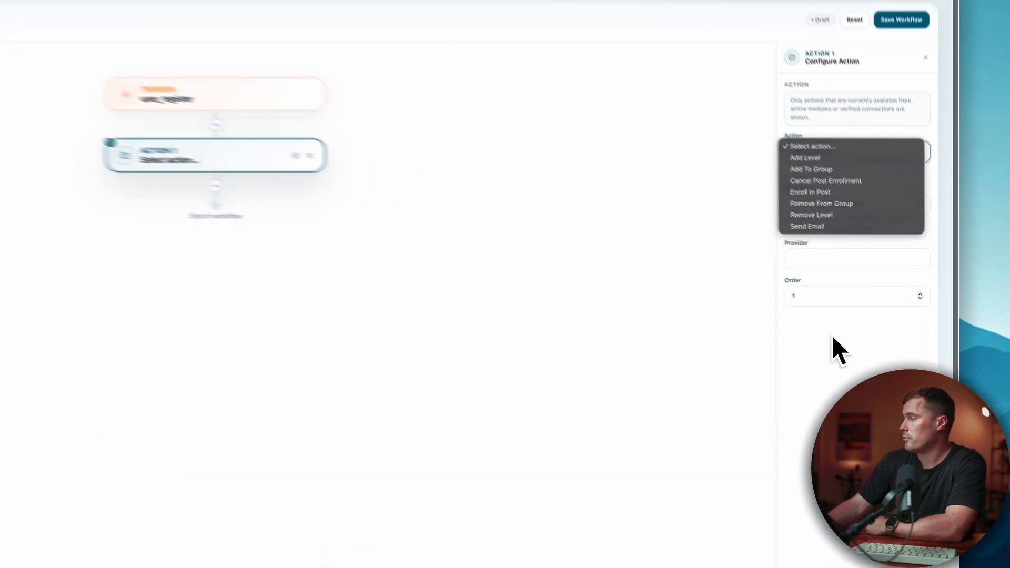
pyautogui.click(886, 338)
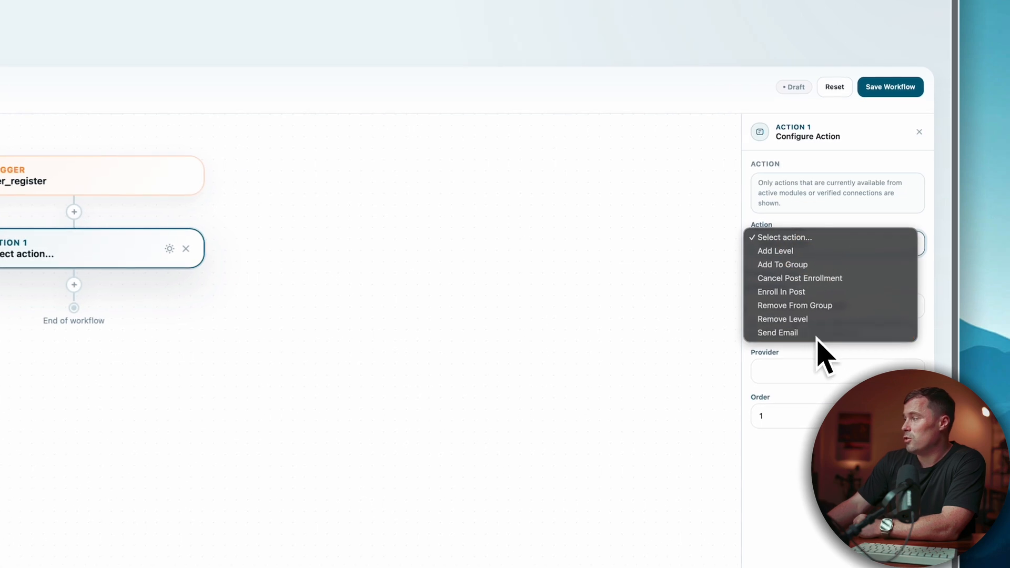
pyautogui.click(812, 332)
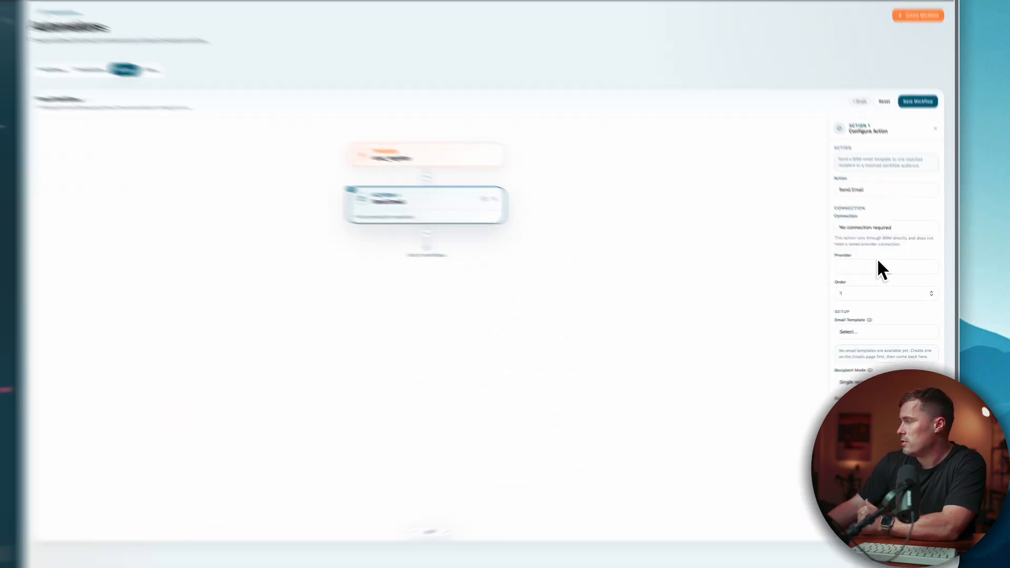
pyautogui.click(888, 268)
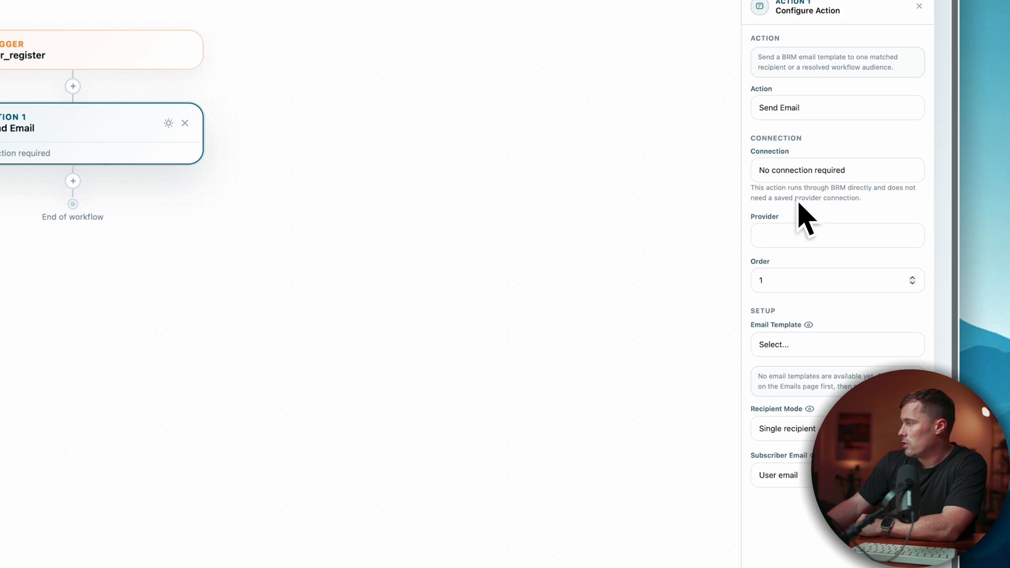
pyautogui.click(806, 181)
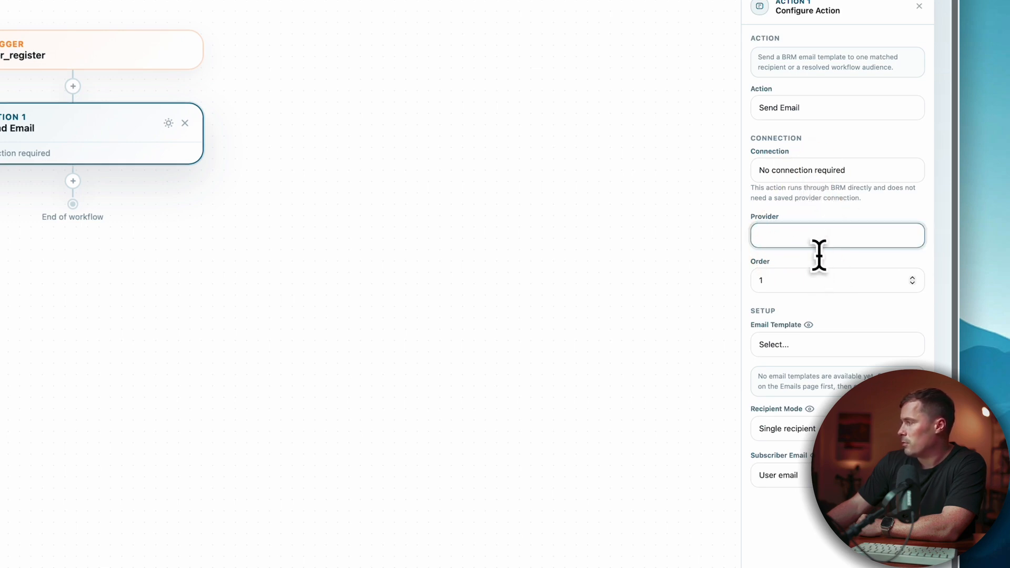
pyautogui.click(786, 277)
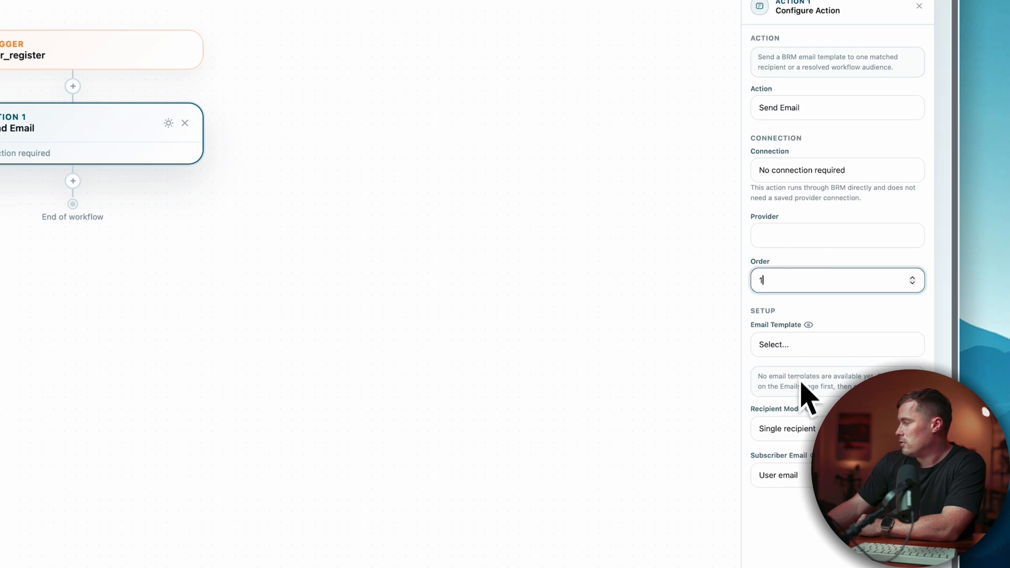
# Change Action 1 from Send Email to Add Level and assign the BricksMembers Mastery level
pyautogui.click(841, 532)
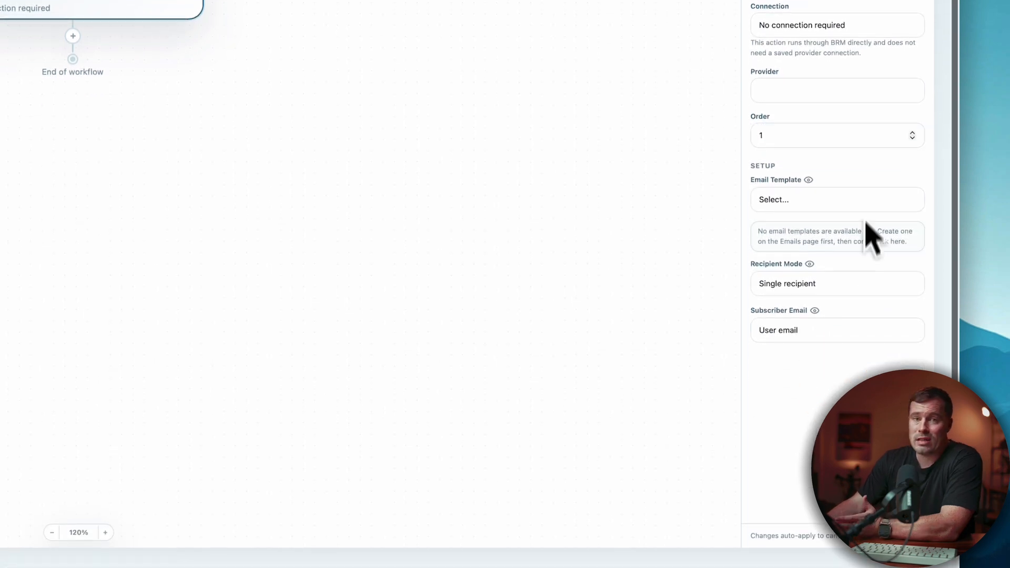
pyautogui.click(822, 170)
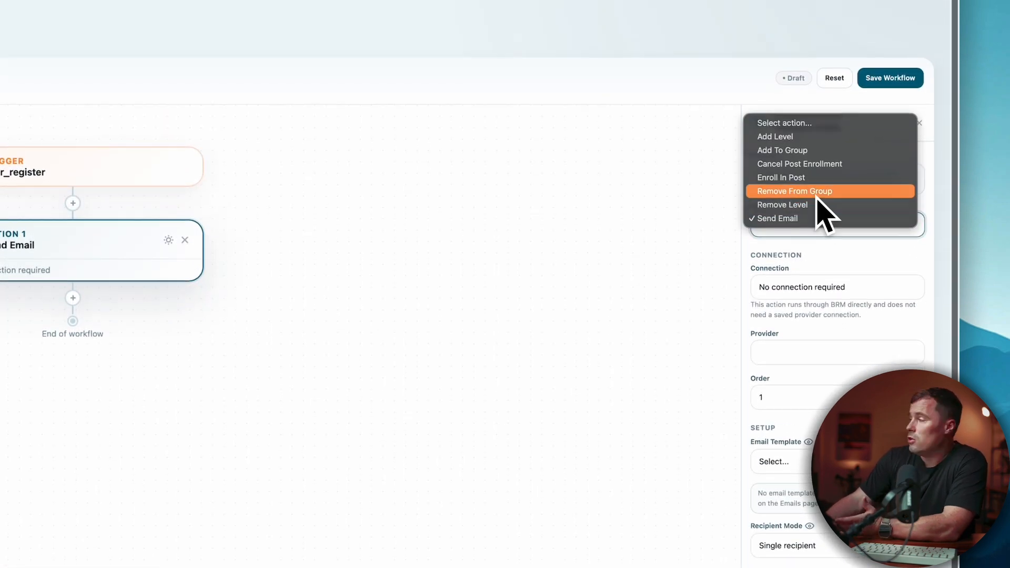
pyautogui.click(821, 136)
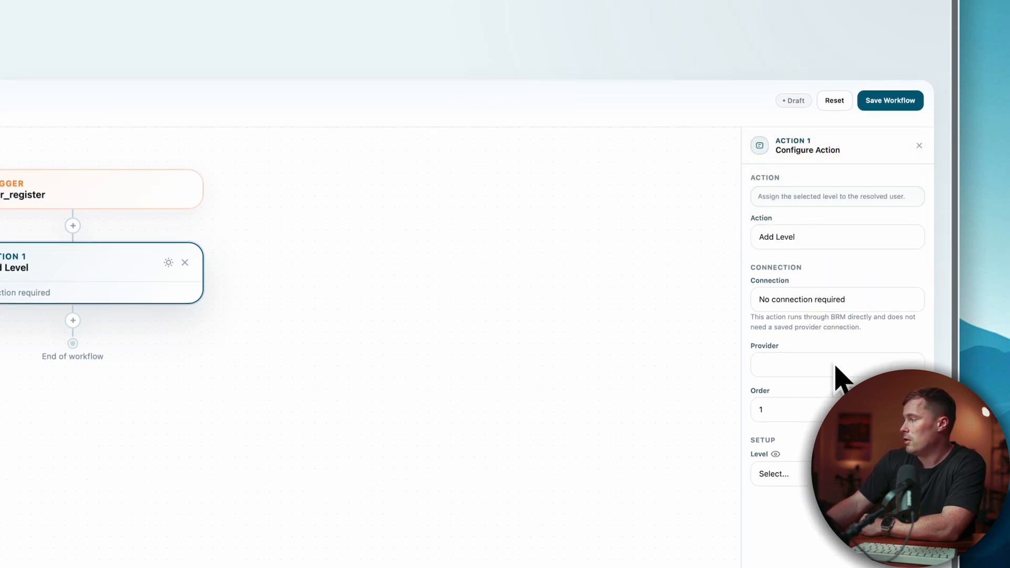
pyautogui.click(784, 474)
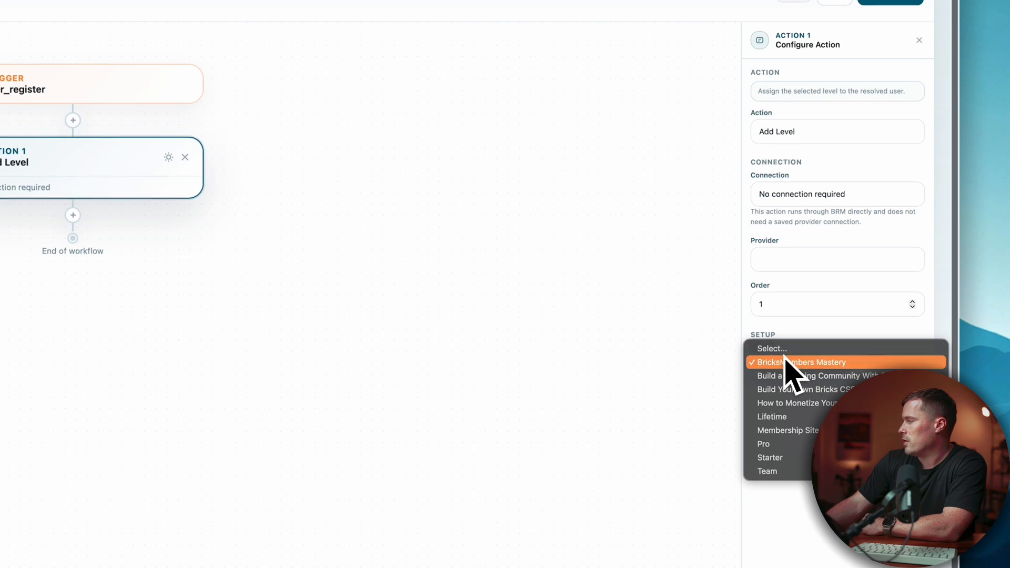
pyautogui.click(786, 362)
pyautogui.click(780, 363)
pyautogui.click(834, 339)
# Review the trigger and the Add Level action's level choices, view the User Levels page, and return to the workflow builder
pyautogui.click(62, 84)
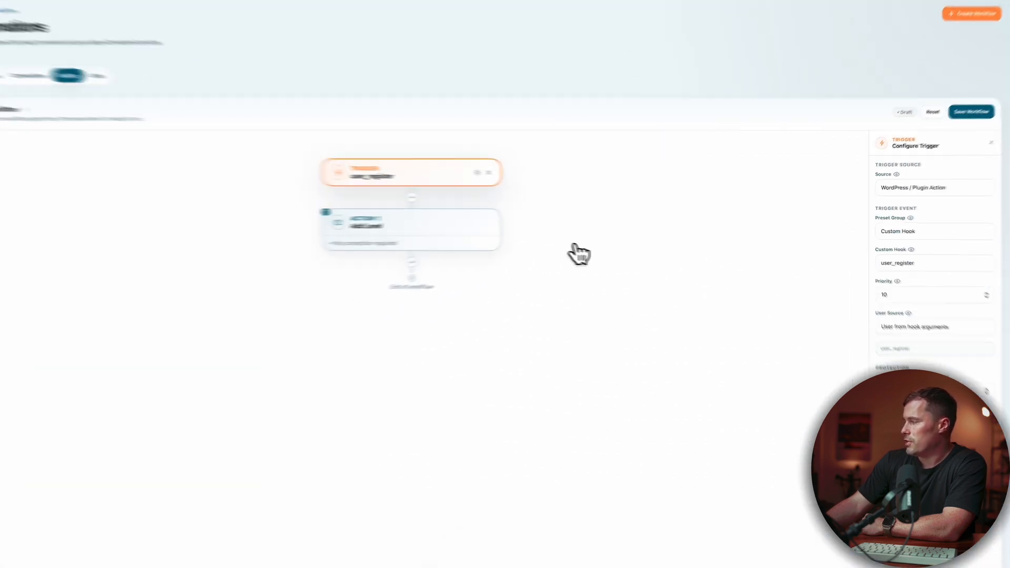
pyautogui.click(524, 218)
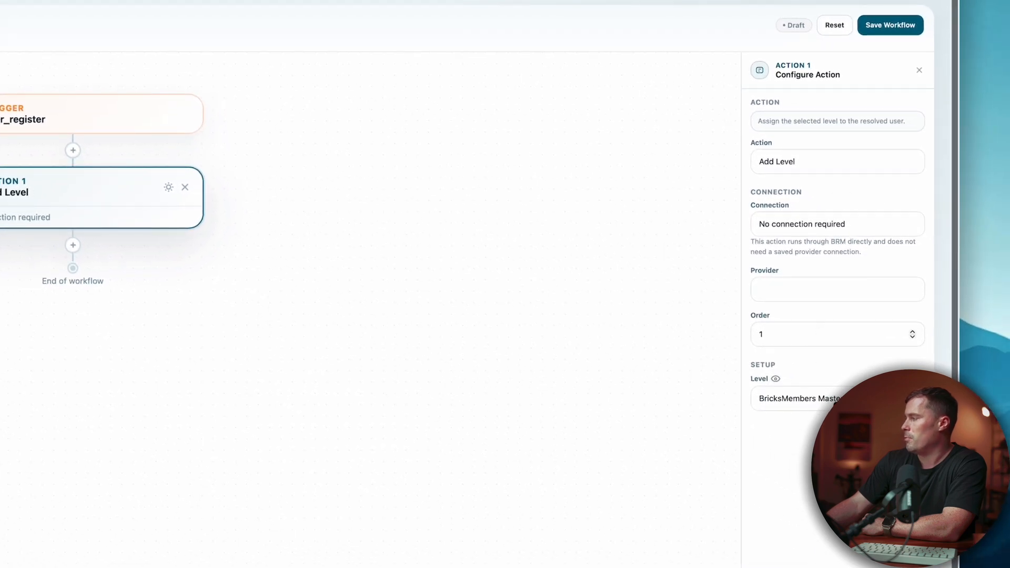
pyautogui.click(848, 398)
pyautogui.click(858, 362)
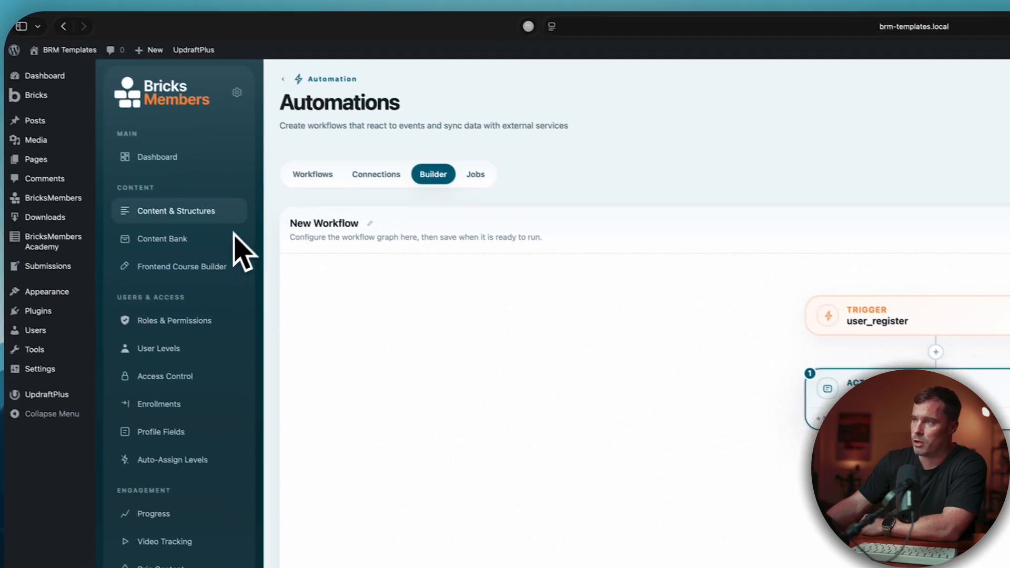
pyautogui.click(192, 347)
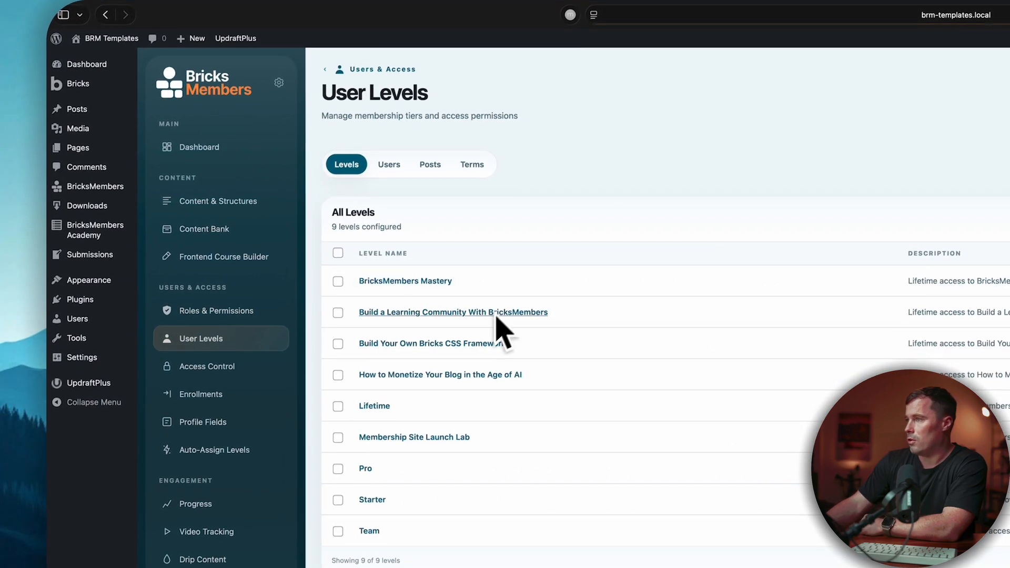
pyautogui.click(106, 14)
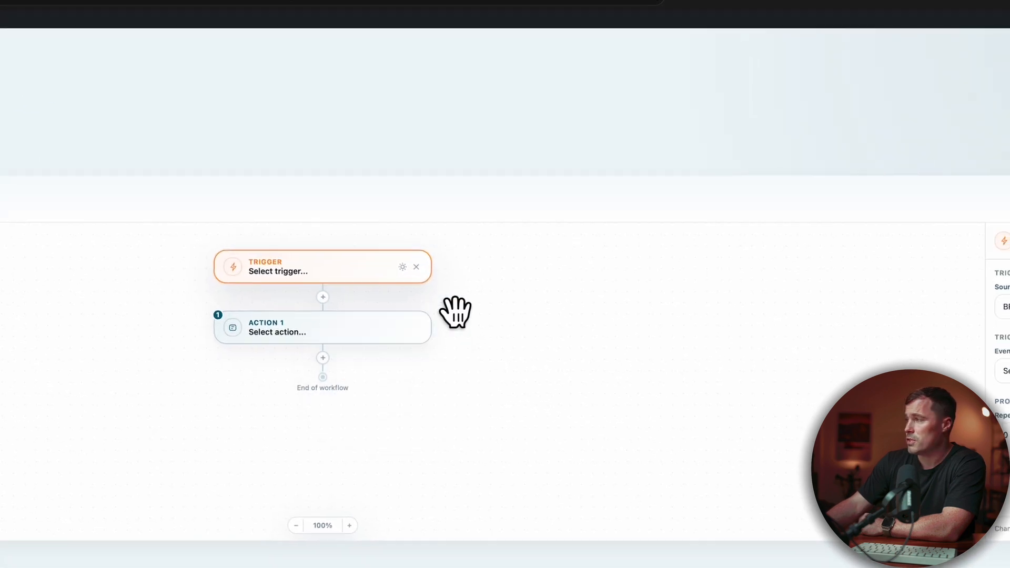
# Add a condition between the trigger and Action 1
pyautogui.click(477, 310)
pyautogui.moveTo(313, 309)
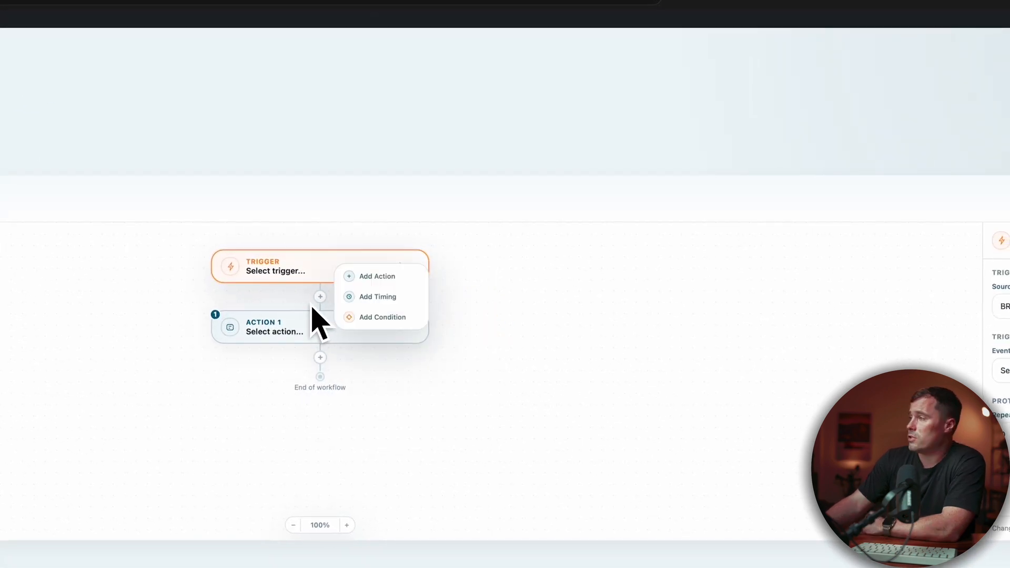
pyautogui.click(396, 317)
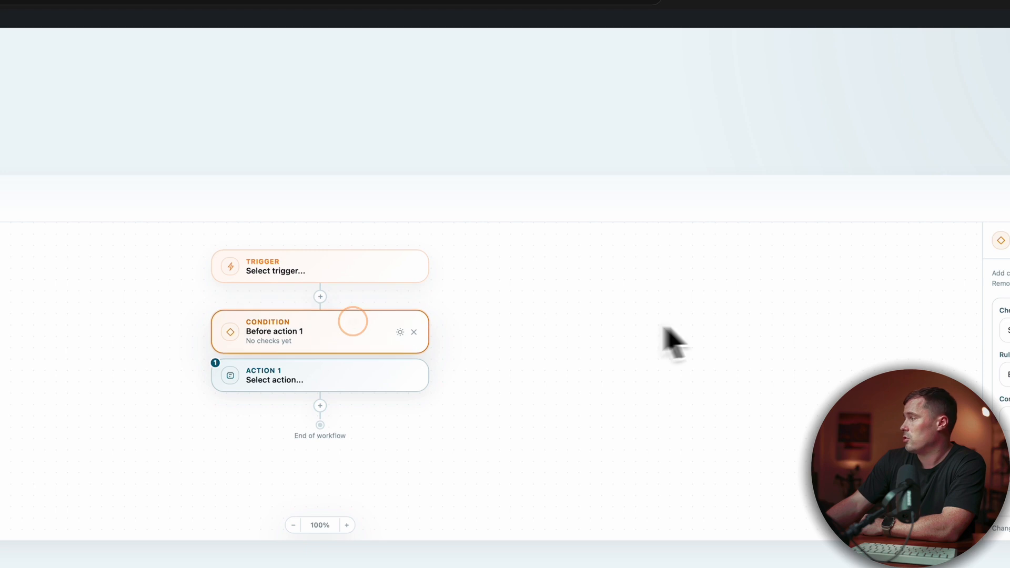
# Review the Check and Rule options available for the condition before Action 1
pyautogui.click(887, 293)
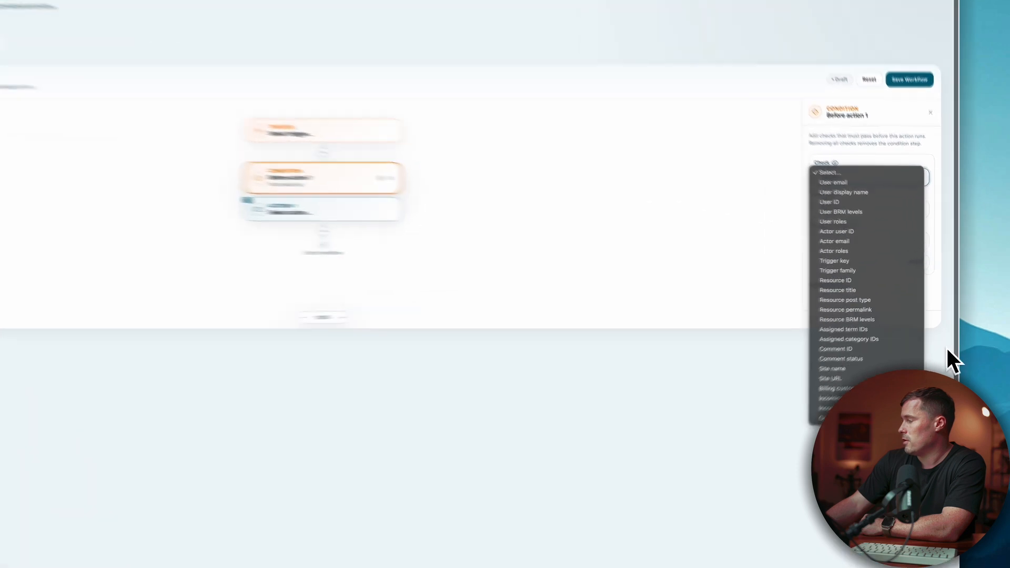
pyautogui.click(948, 274)
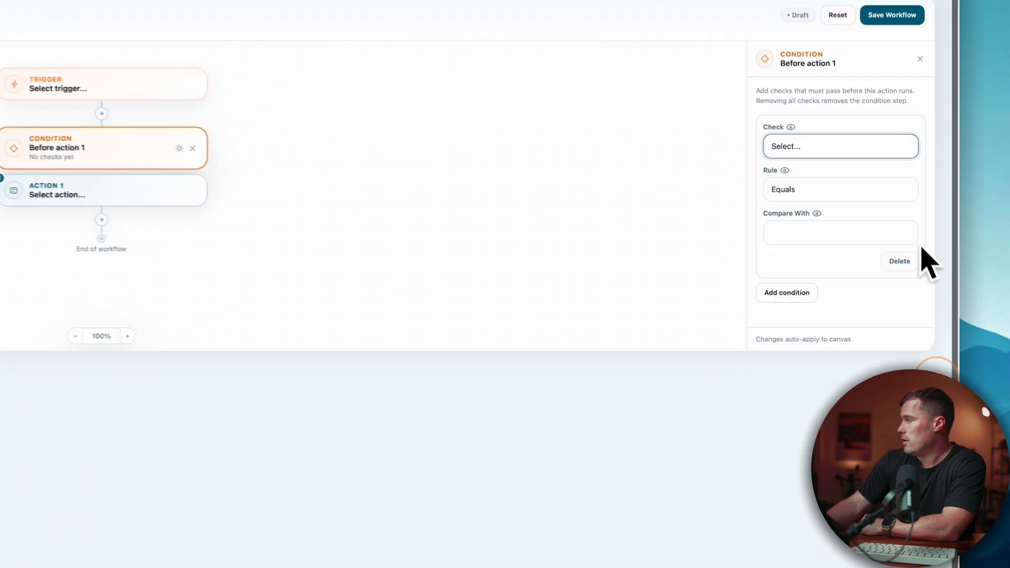
pyautogui.click(888, 225)
pyautogui.click(848, 368)
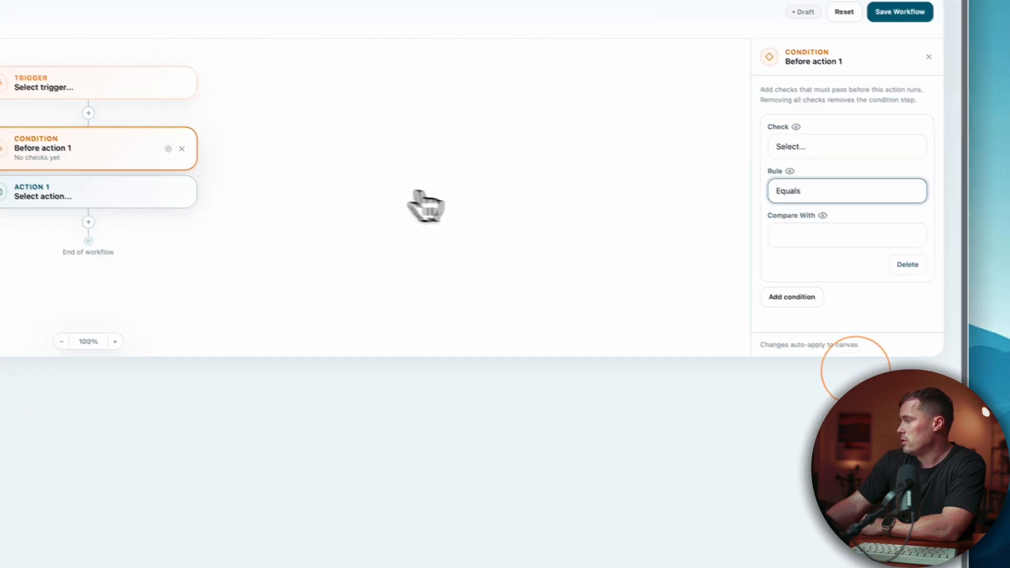
# Add a second action after Action 1 and a timing step between the trigger and the condition
pyautogui.click(335, 270)
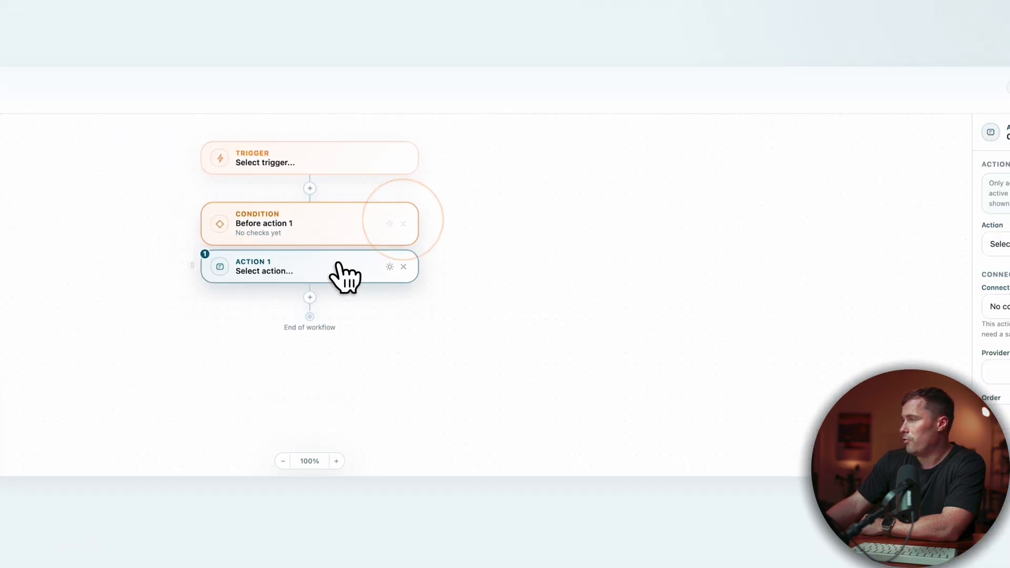
pyautogui.click(306, 296)
pyautogui.click(363, 277)
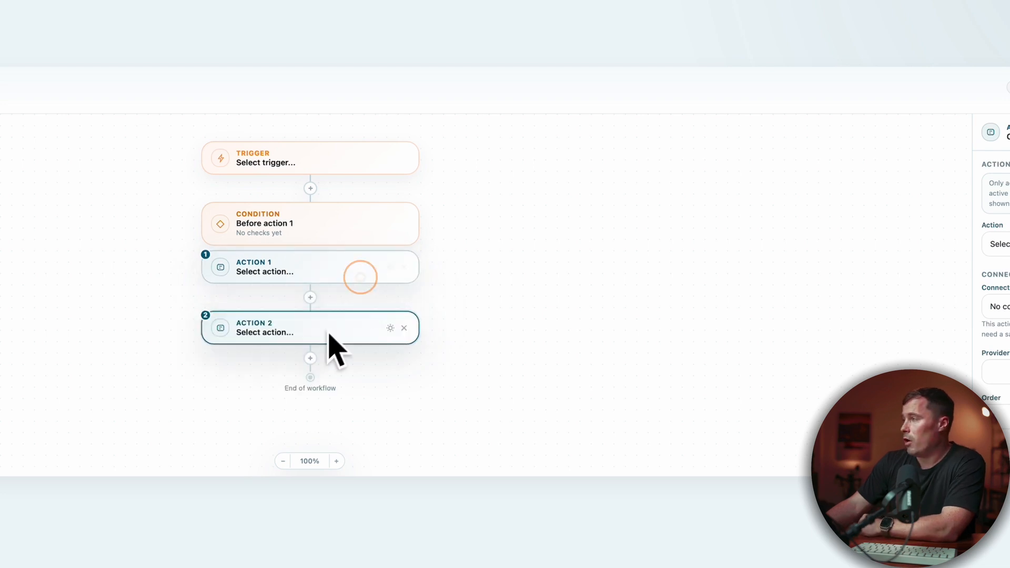
pyautogui.click(310, 188)
pyautogui.click(368, 188)
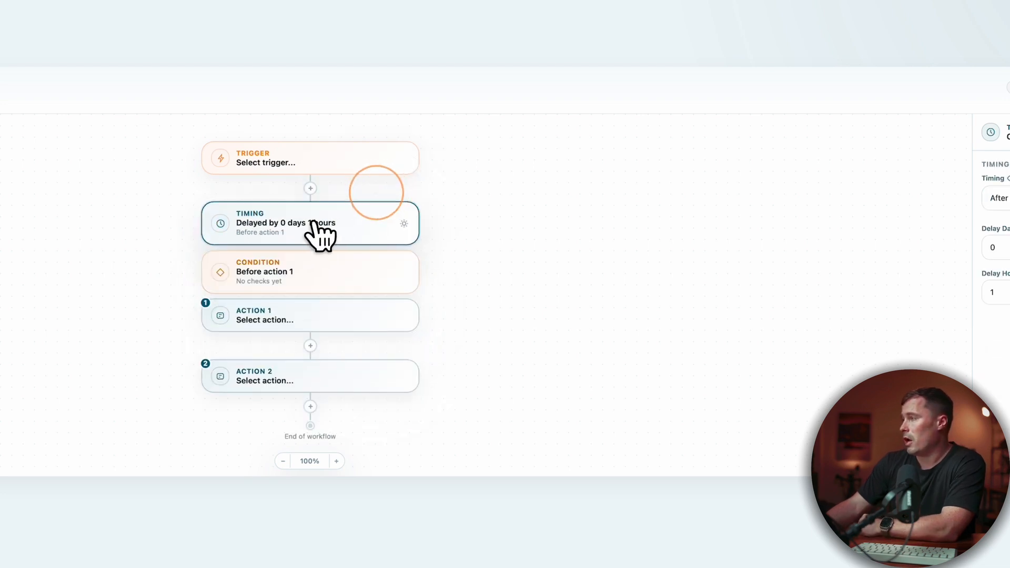
# Try Reminder schedule for the timing step, and restore After a delay
pyautogui.click(830, 293)
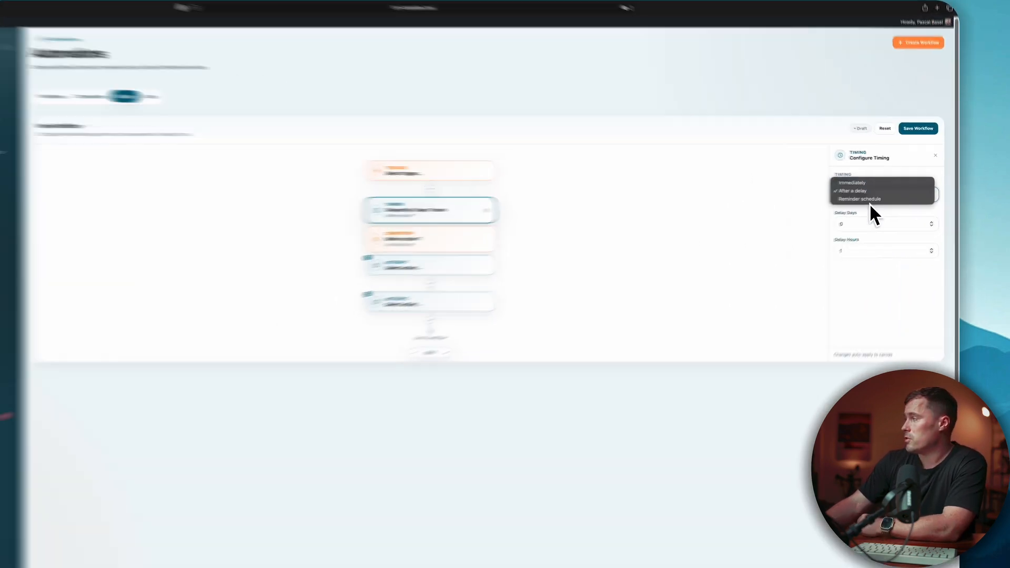
pyautogui.click(883, 195)
pyautogui.click(881, 195)
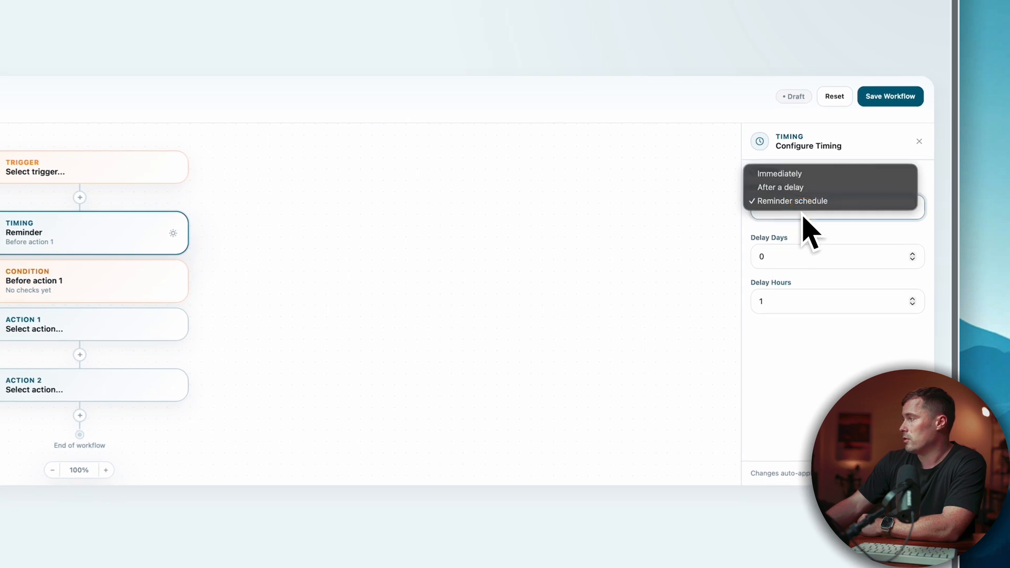
pyautogui.click(810, 189)
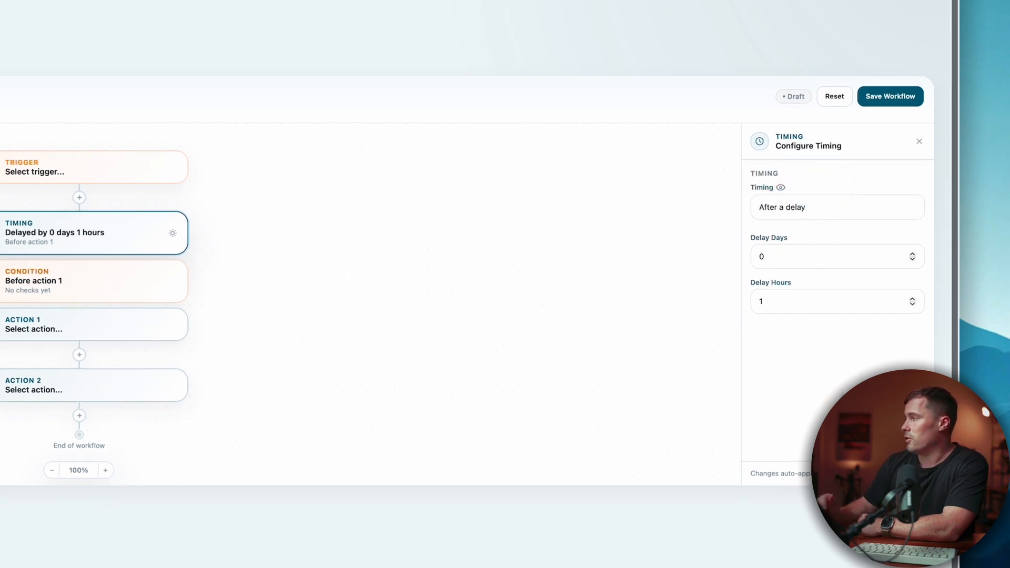
# Open the configuration of the workflow's trigger
pyautogui.click(323, 187)
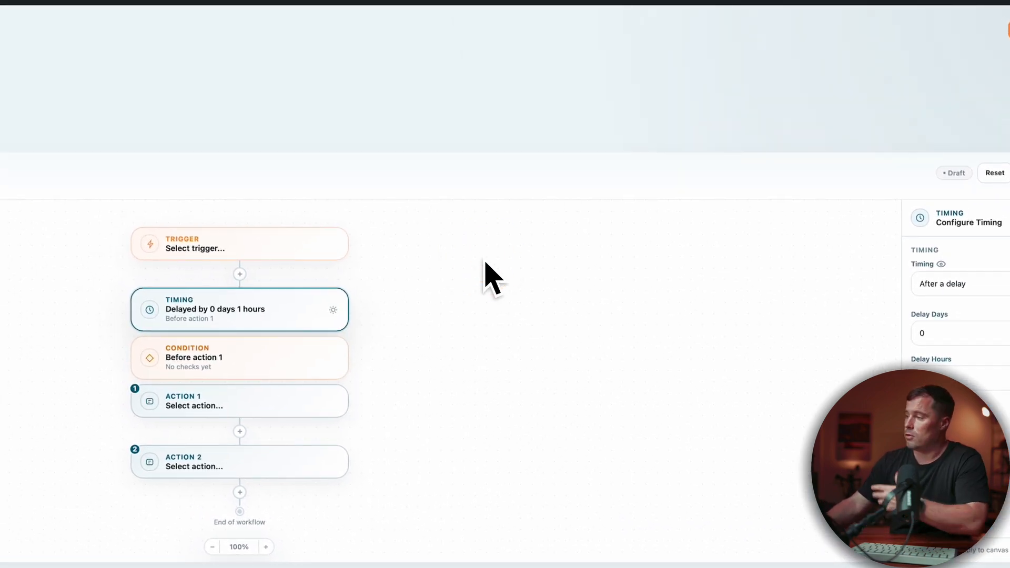
pyautogui.click(266, 248)
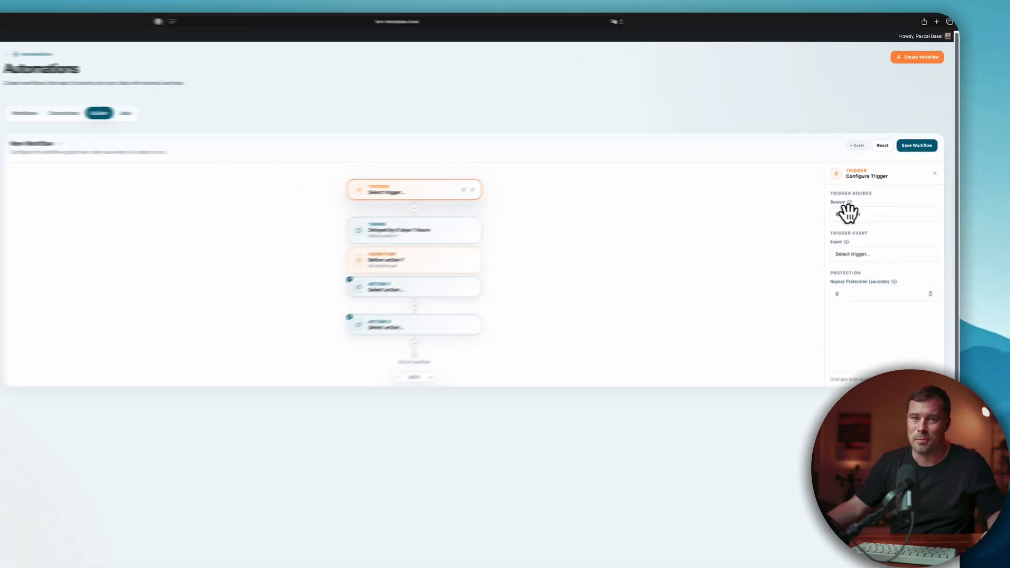